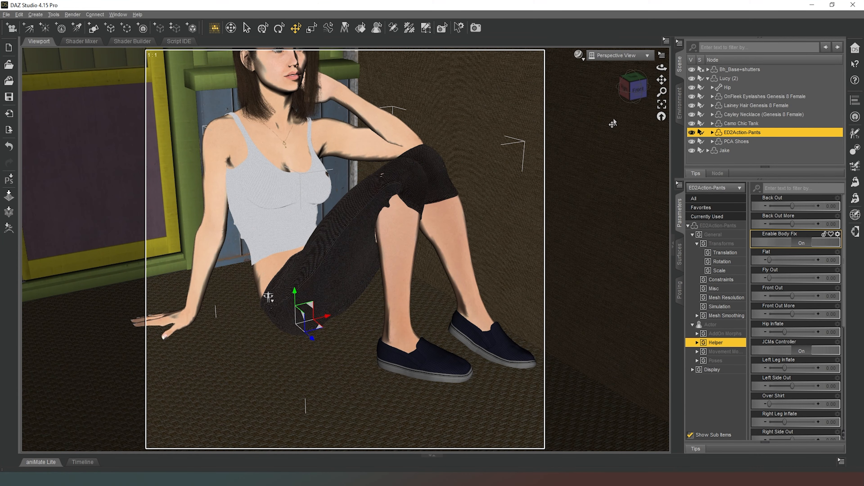
- Set the Inflate All helper morph on the action pants to 0.69
drag(639, 98, 633, 96)
click(635, 89)
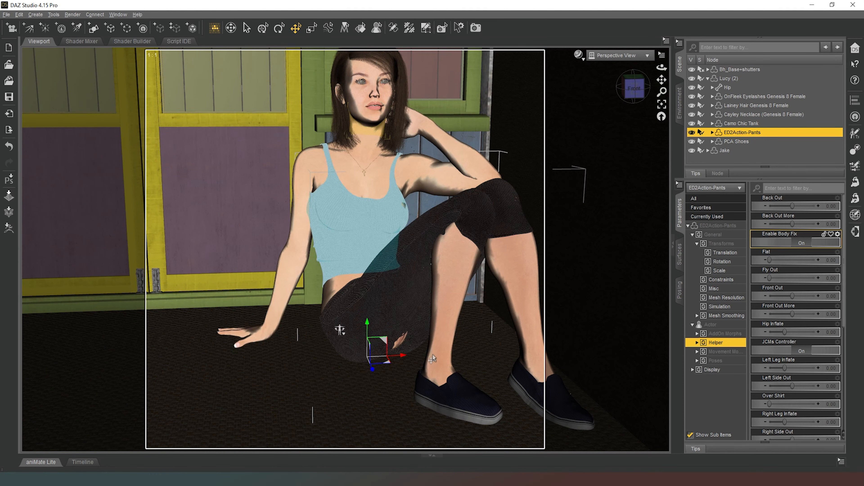
drag(634, 89, 647, 89)
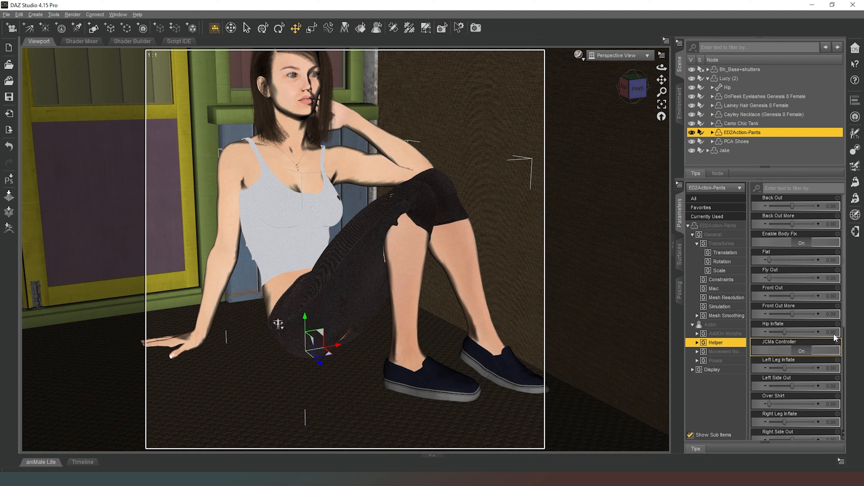
scroll(793, 341, down, 3)
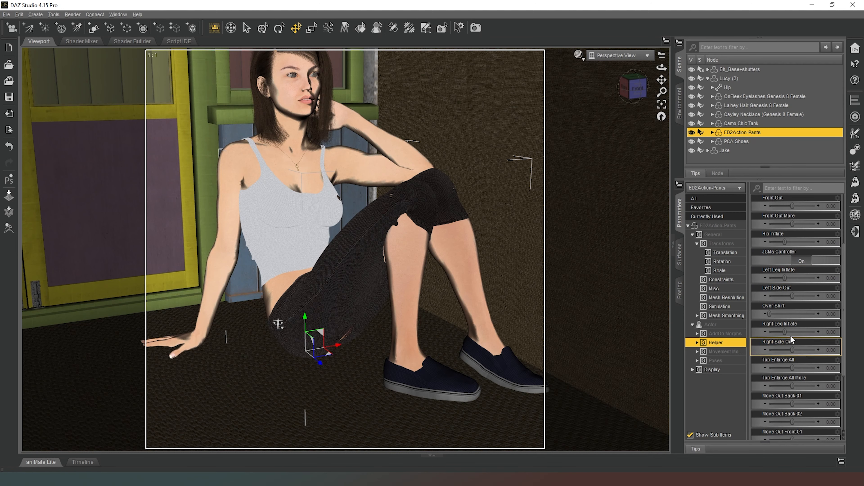
scroll(793, 341, down, 3)
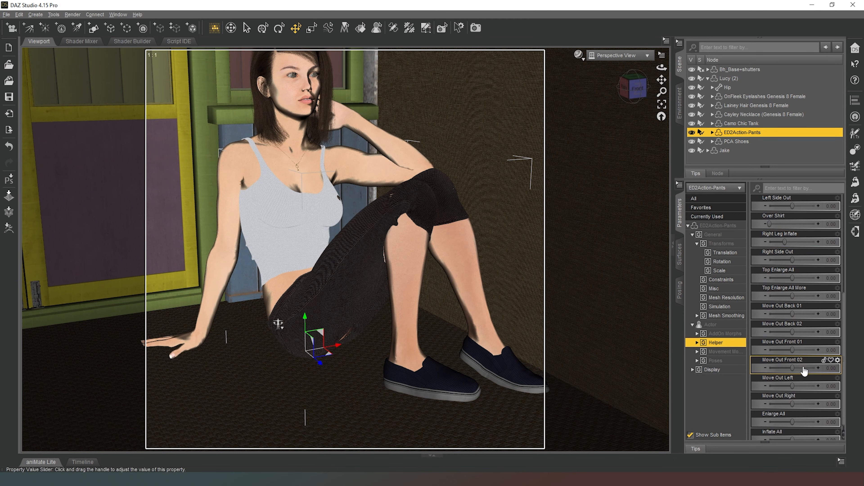
scroll(804, 372, down, 1)
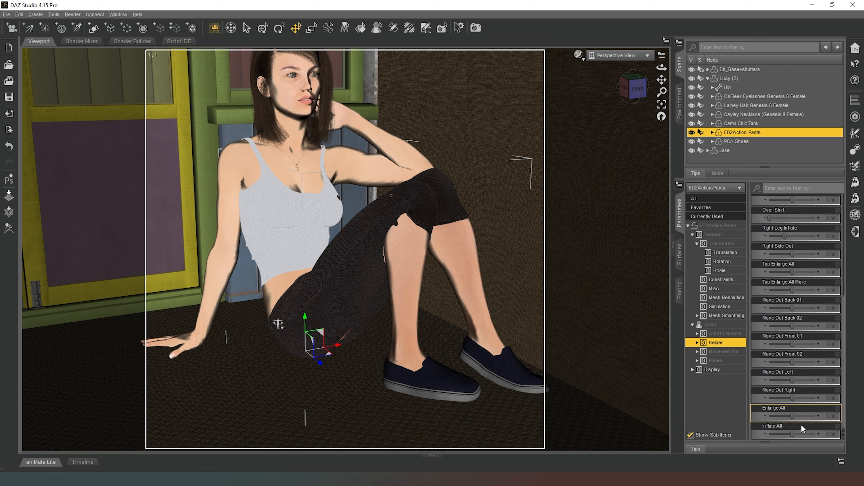
drag(793, 430, 809, 430)
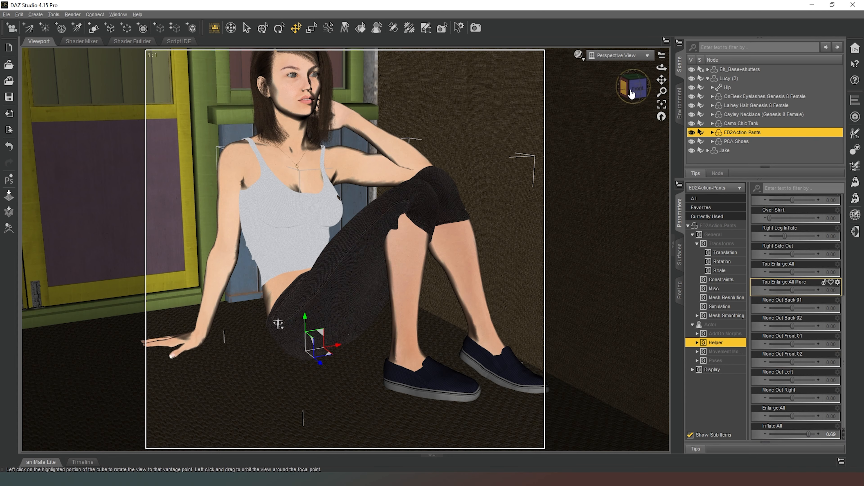
- Set the seated woman's Left Shoulder Bend Front-Back rotation to -30.98 to adjust the arm resting on her knee
mouse_move(633, 87)
mouse_down()
mouse_move(617, 80)
mouse_move(632, 87)
mouse_up()
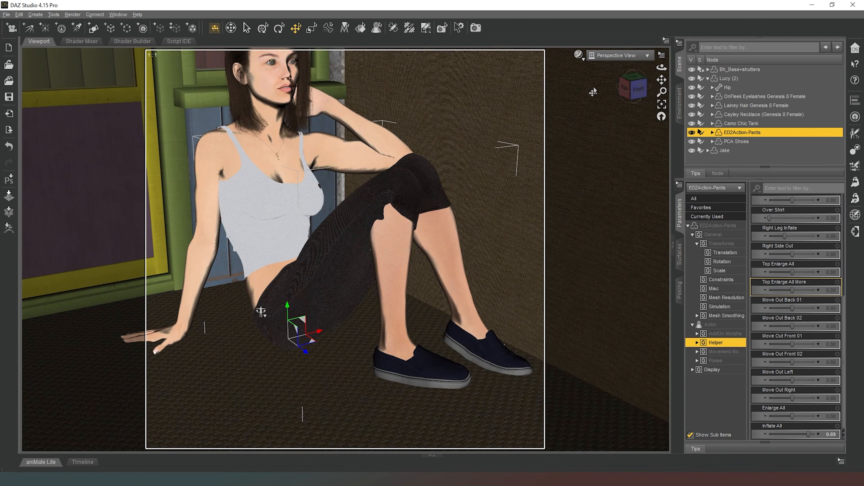
middle_drag(616, 84, 367, 218)
drag(633, 87, 643, 94)
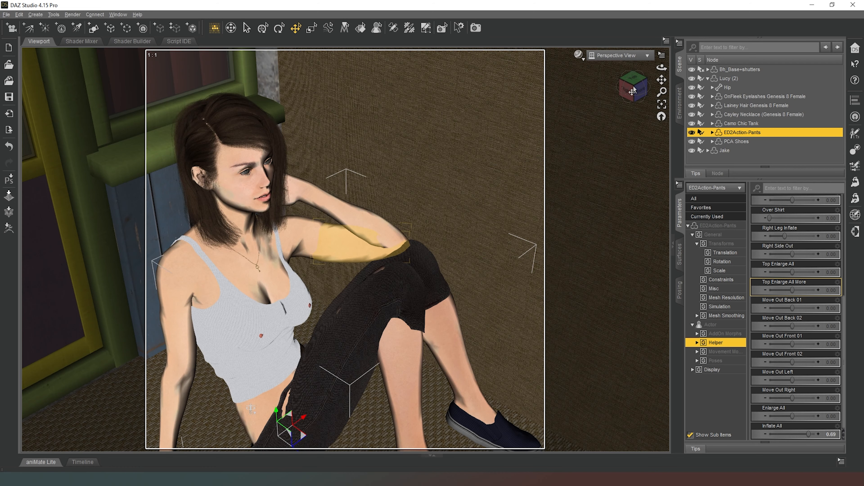
click(345, 246)
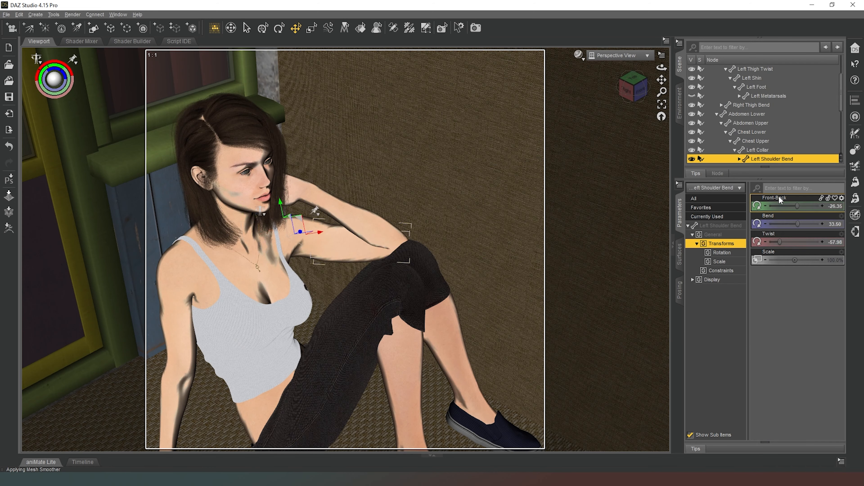
drag(797, 206, 796, 204)
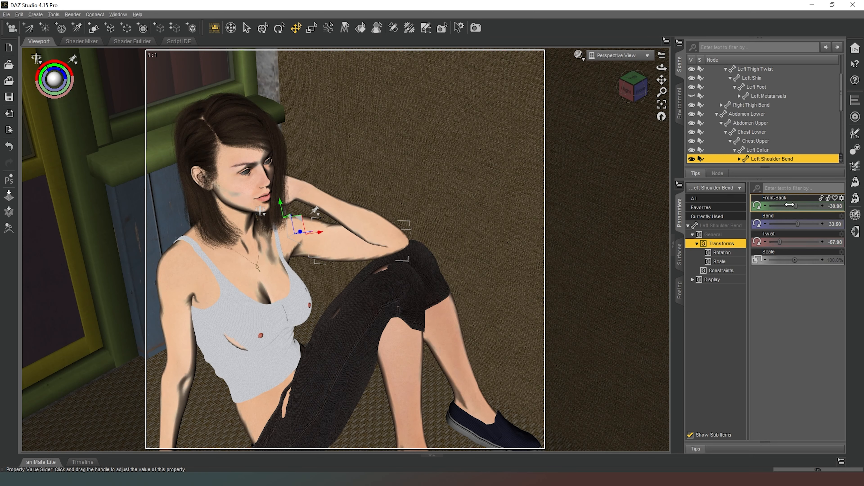
- Select the whole seated female figure and lower it toward the floor with a Y Translate of 5.50
click(629, 96)
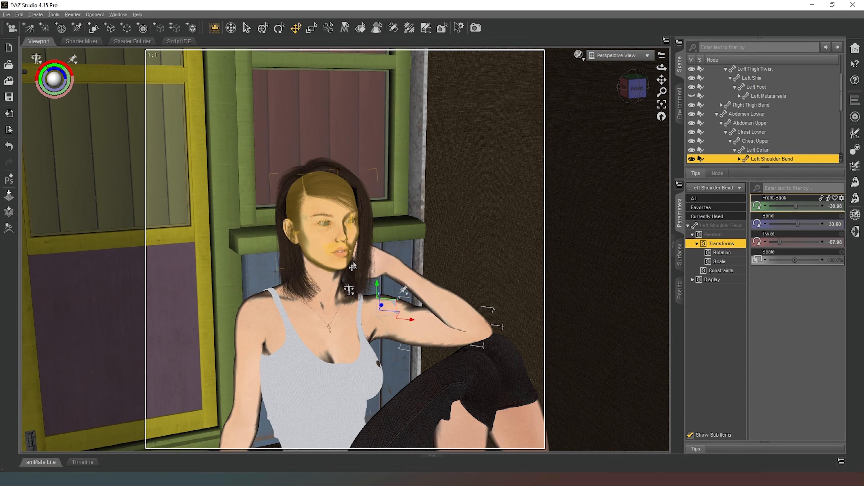
drag(644, 90, 643, 91)
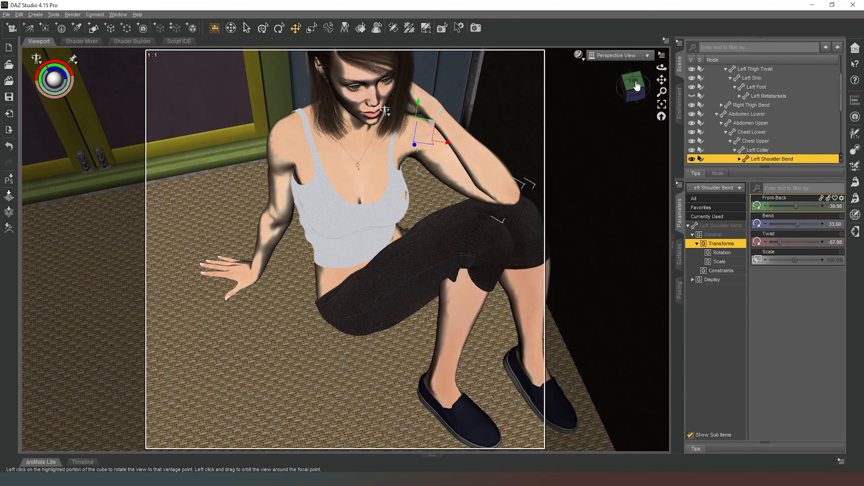
click(643, 91)
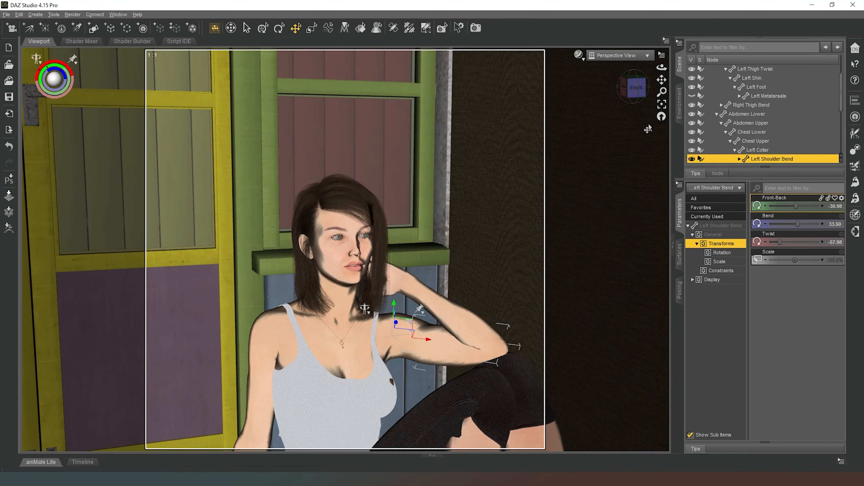
drag(665, 80, 665, 34)
scroll(762, 112, up, 10)
click(708, 79)
click(728, 79)
drag(795, 224, 791, 224)
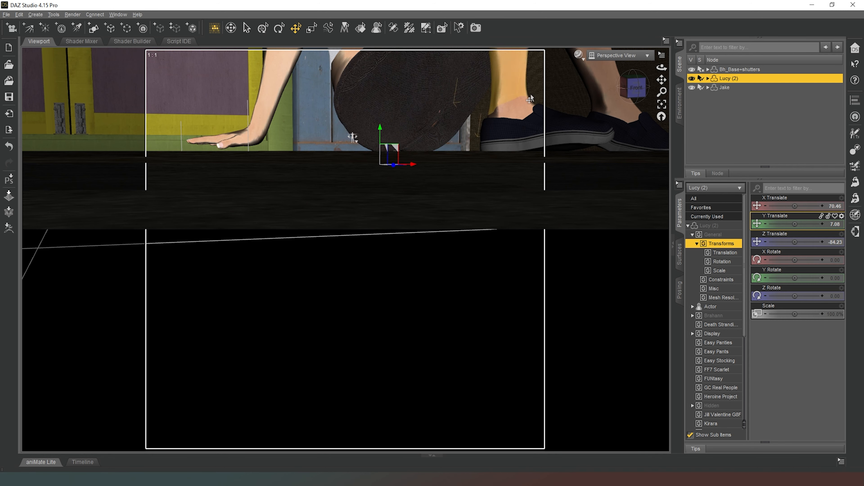
drag(637, 95, 638, 103)
drag(795, 224, 787, 224)
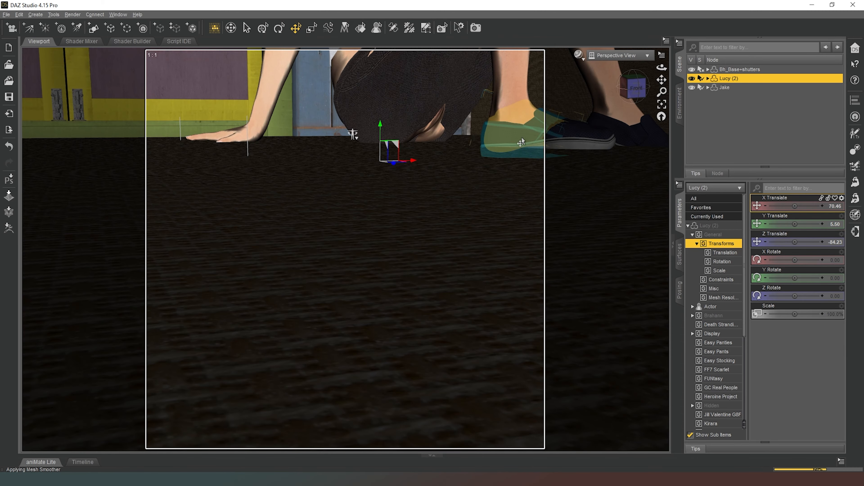
- Set the Up-Down rotation of the first right thumb joint to -11.79 on the hand resting on the floor
drag(641, 105, 538, 129)
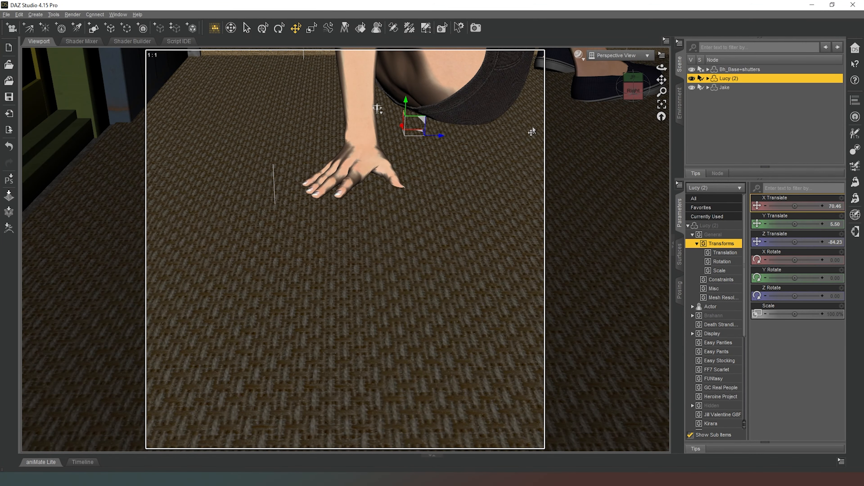
click(389, 172)
scroll(629, 97, up, 5)
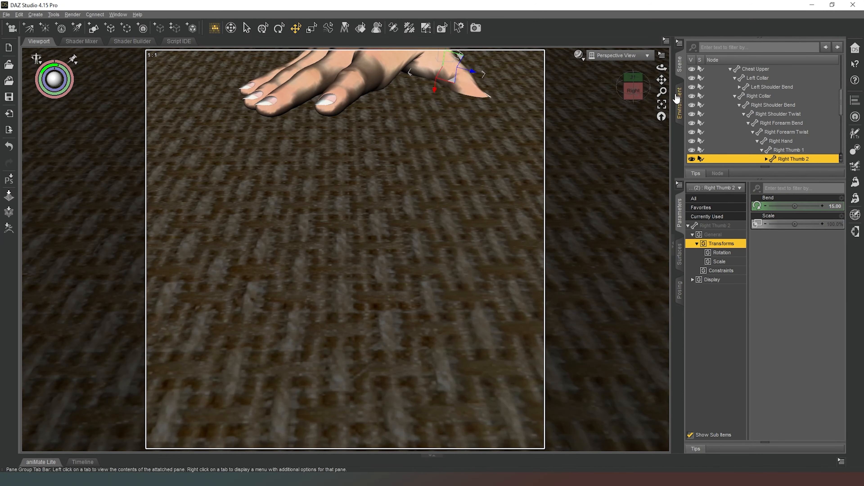
drag(626, 92, 600, 88)
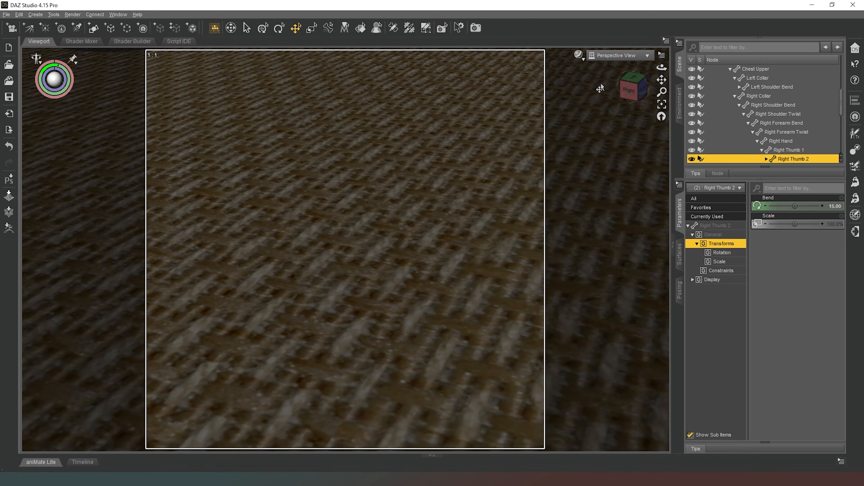
drag(661, 92, 600, 82)
click(661, 106)
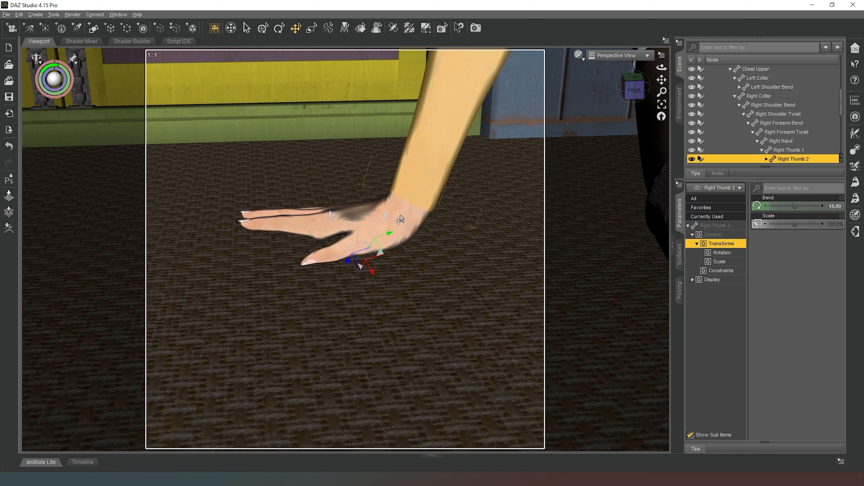
click(367, 239)
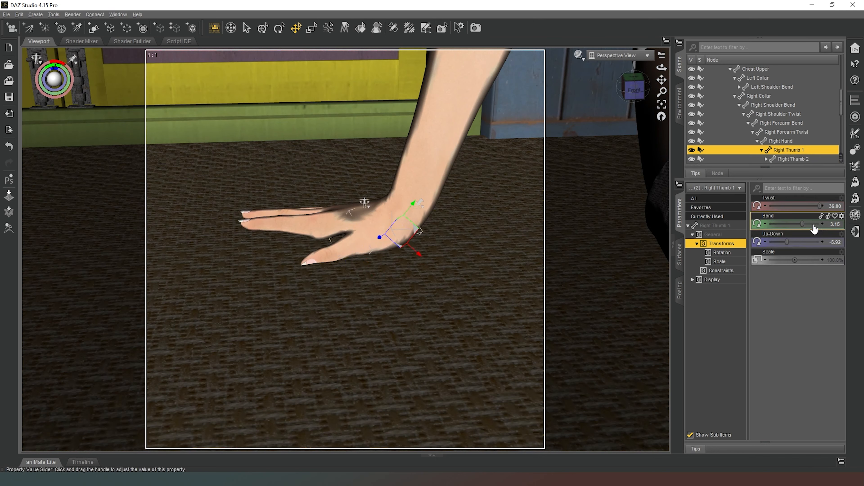
drag(788, 240, 780, 237)
- Set the Bend of the Right Index 1 finger joint to -7.75 on the supporting hand
drag(636, 92, 661, 77)
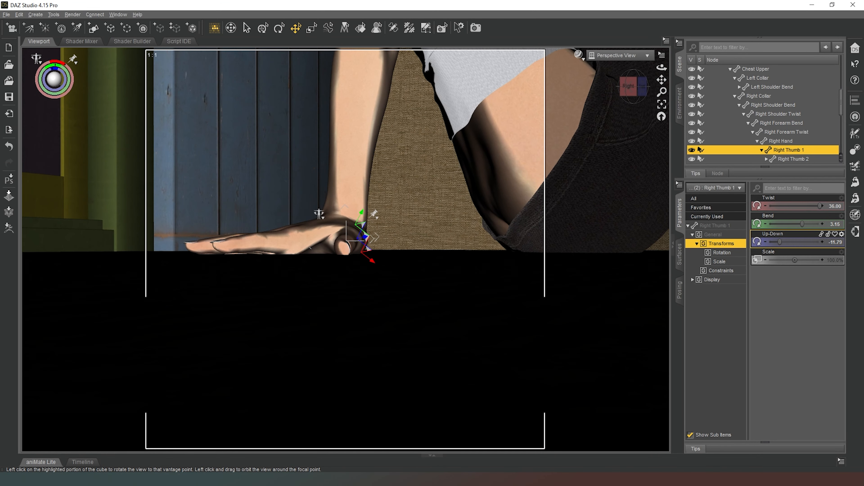
click(320, 238)
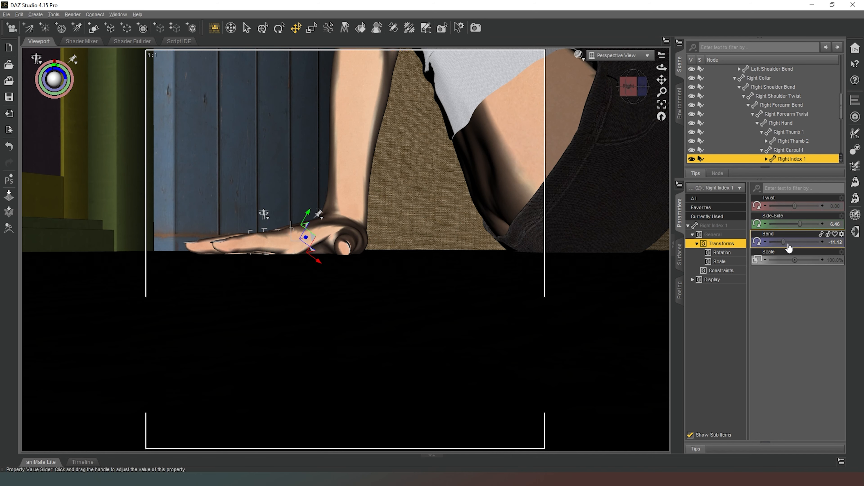
drag(784, 241, 783, 241)
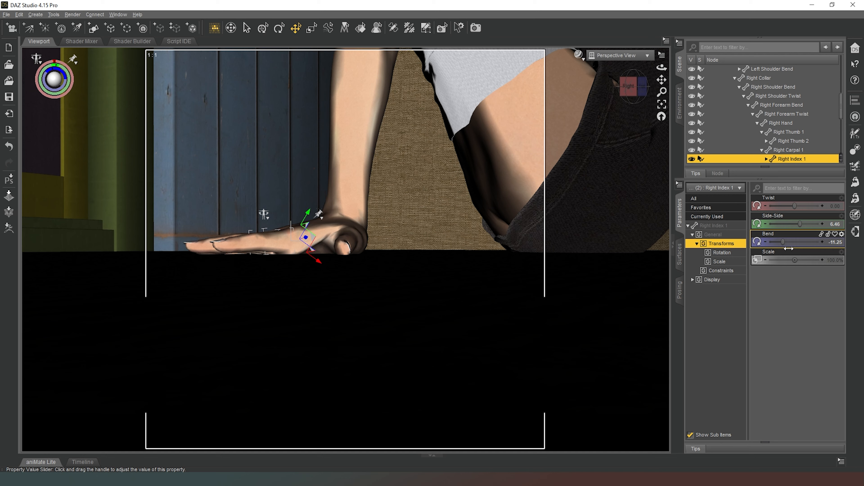
click(823, 242)
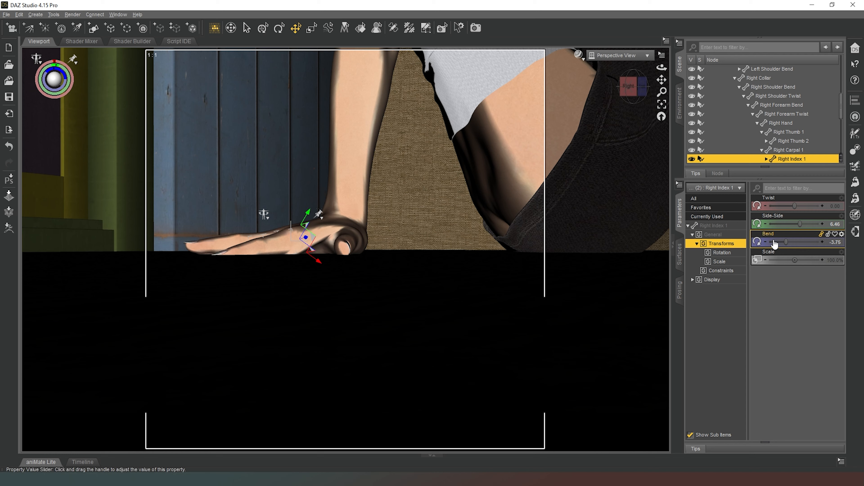
click(765, 242)
click(766, 241)
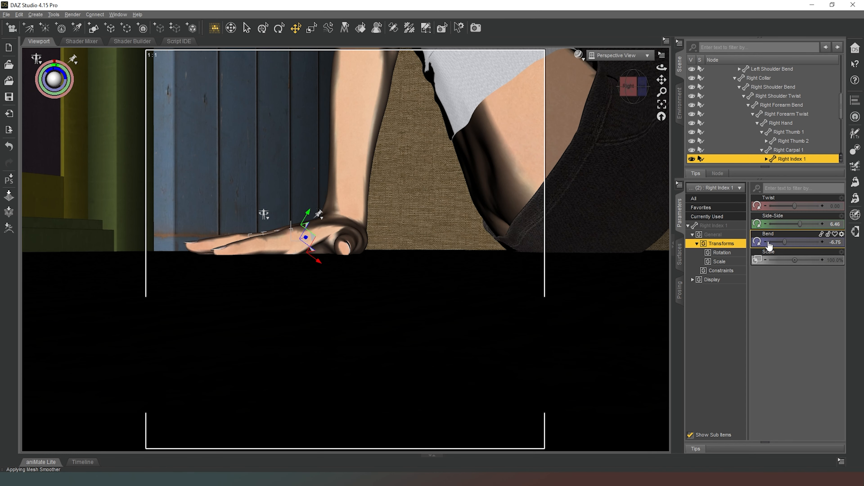
click(770, 243)
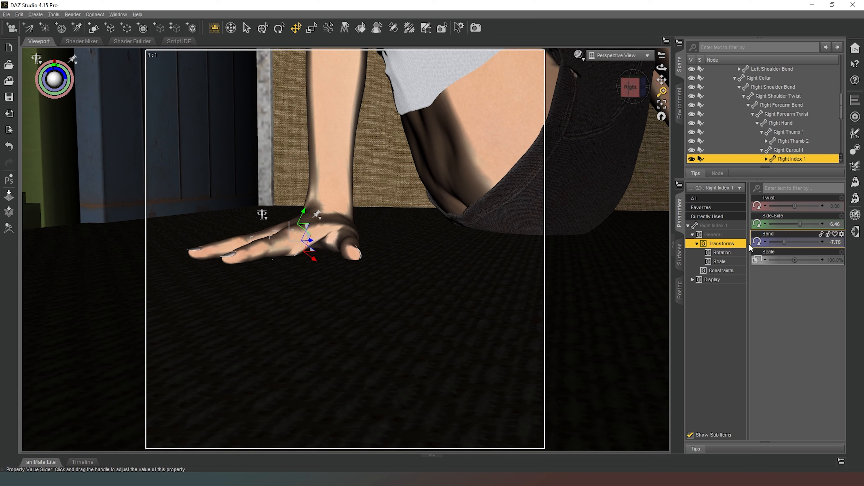
- Set the Bend of the Right Mid 1 finger joint to -8.46
click(262, 241)
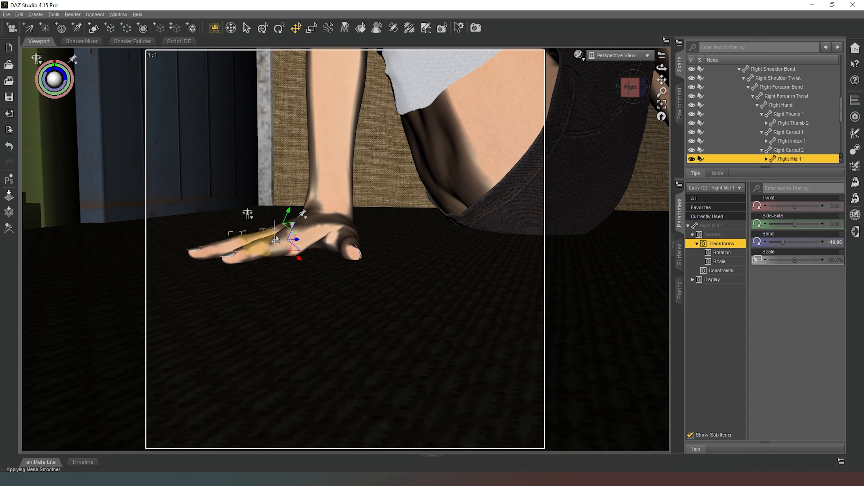
click(766, 243)
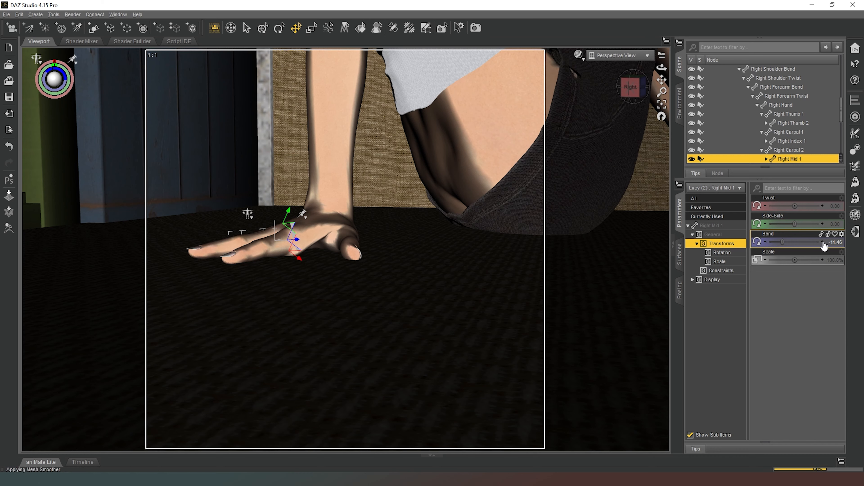
click(822, 242)
click(822, 242)
click(822, 242)
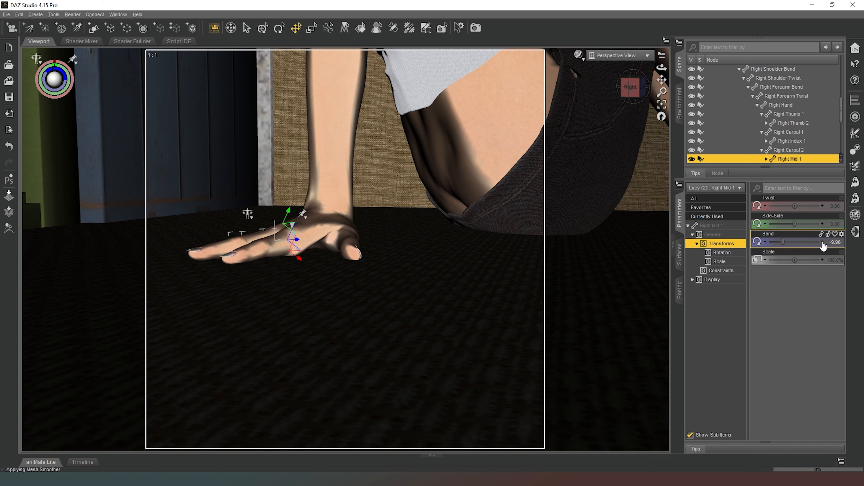
click(822, 242)
click(822, 242)
click(823, 245)
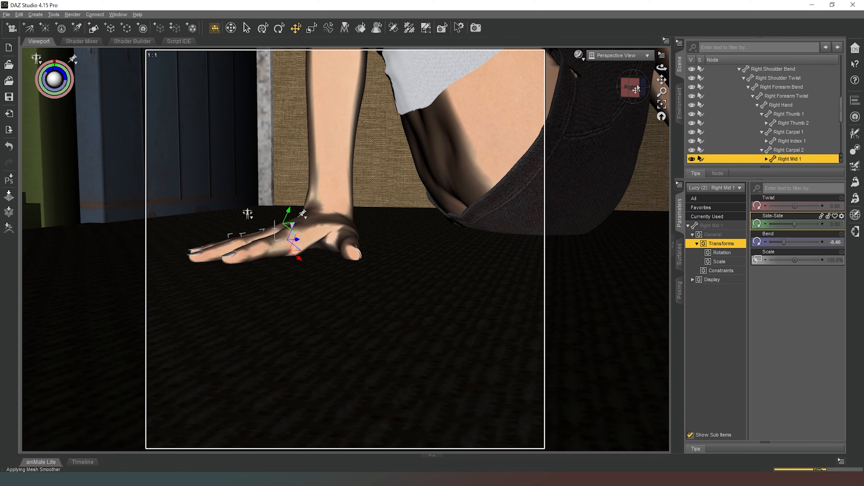
- Set the Bend of the seated female figure's Right Shin to 129.80
mouse_move(630, 87)
mouse_down()
mouse_move(650, 99)
mouse_move(670, 92)
mouse_move(627, 102)
mouse_up()
drag(462, 204, 469, 209)
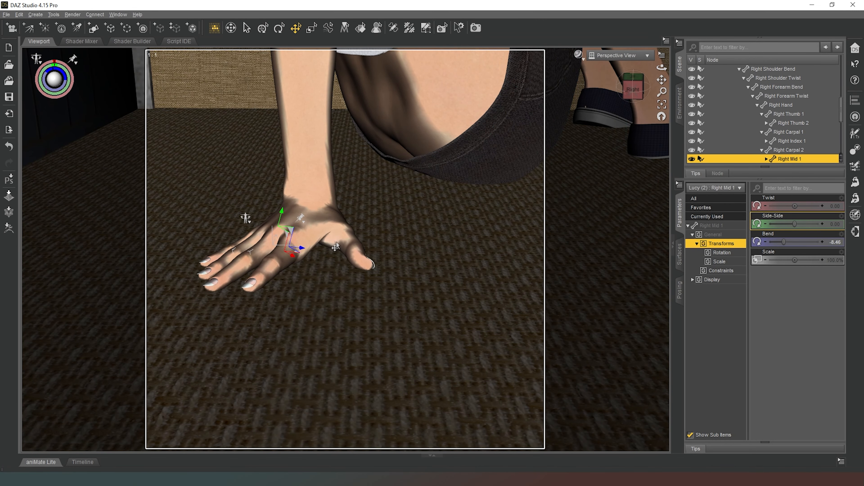
drag(662, 79, 501, 197)
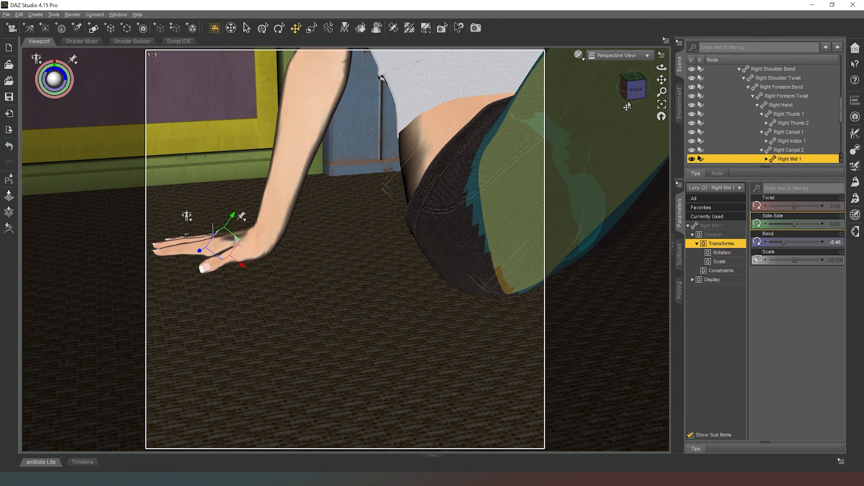
drag(657, 79, 742, 78)
drag(365, 258, 363, 261)
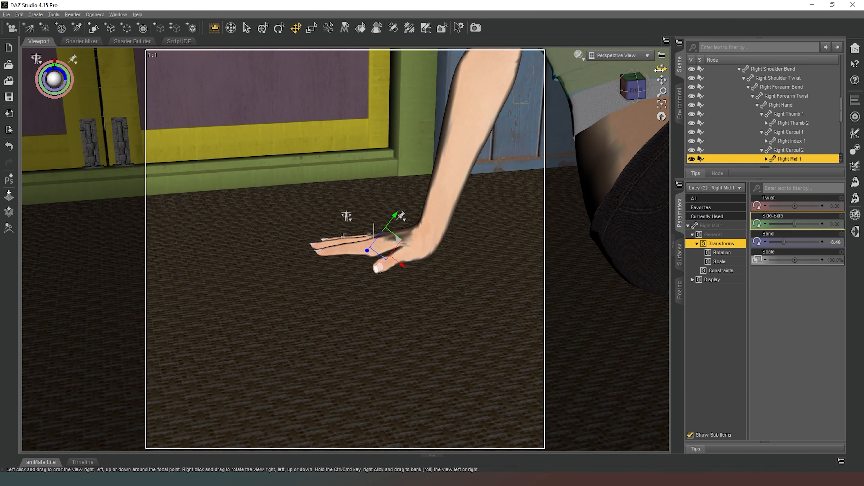
drag(663, 80, 624, 92)
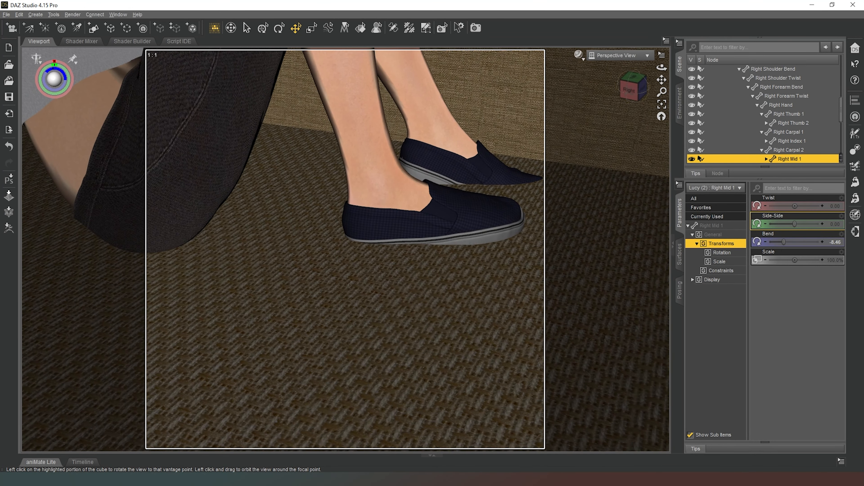
click(371, 149)
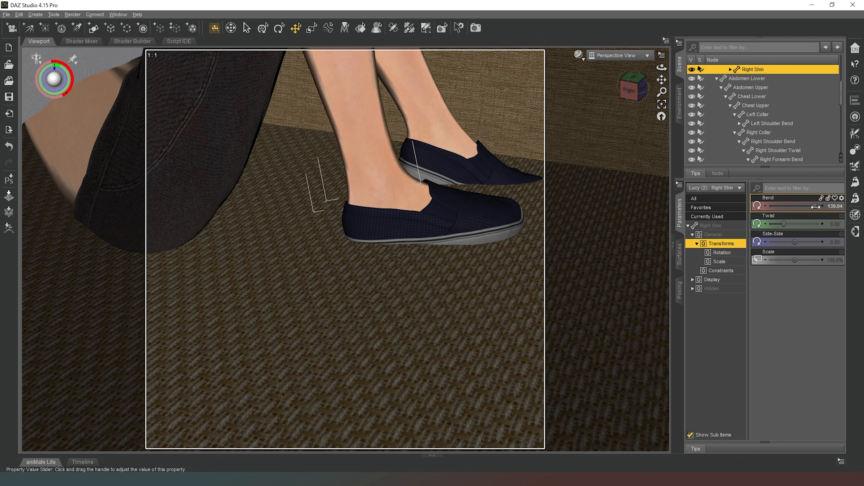
drag(815, 207, 813, 207)
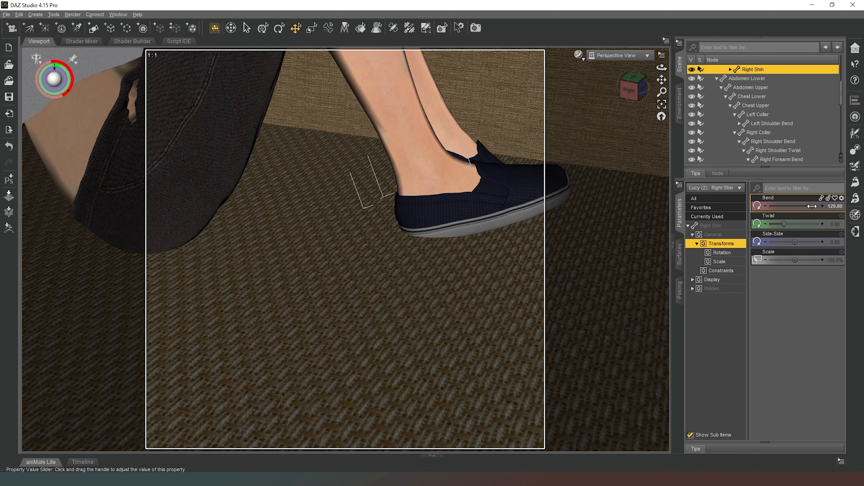
- Set the Bend of the Right Foot to 23.14 so the shoe lies flatter on the floor
drag(635, 88, 628, 88)
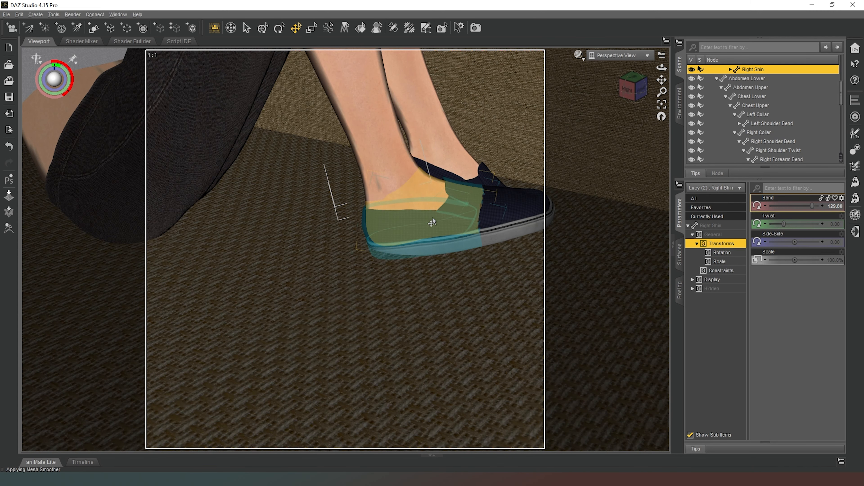
click(432, 217)
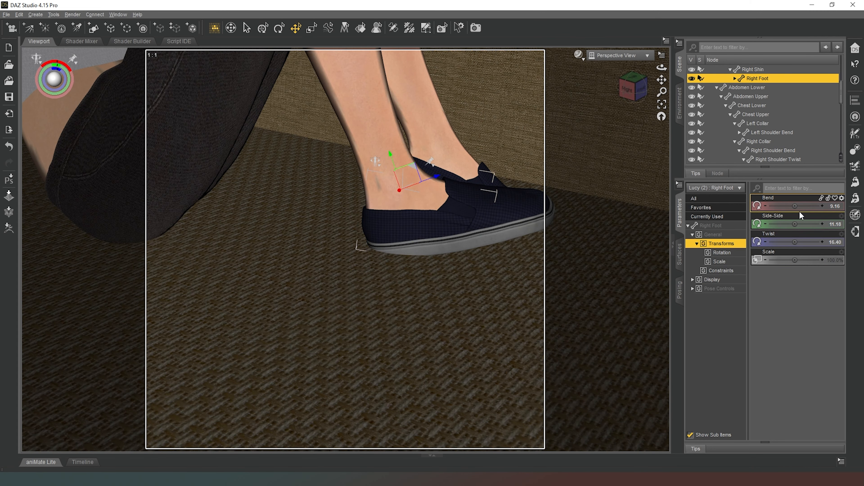
drag(795, 206, 802, 206)
drag(803, 206, 805, 206)
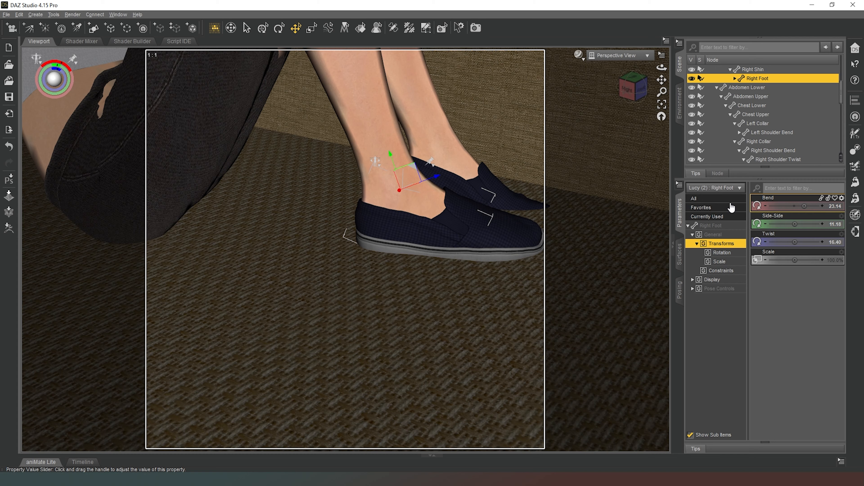
- Fine-tune the Right Shin's Bend to 128.30
click(360, 108)
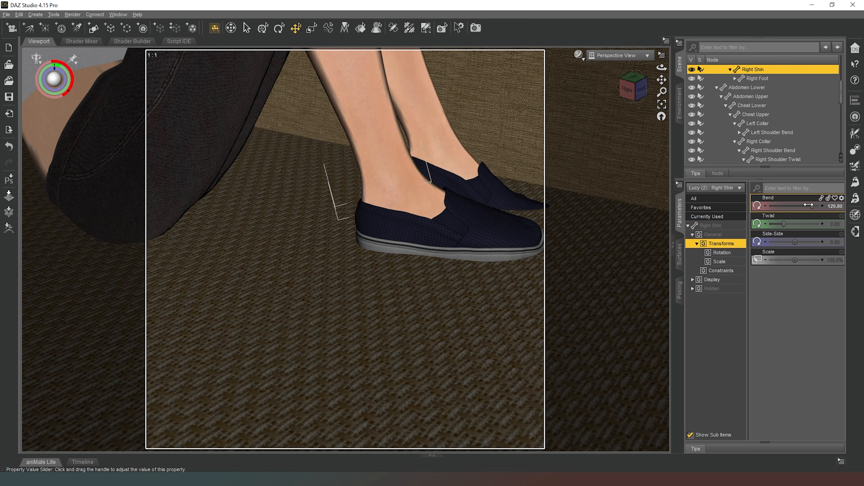
click(766, 207)
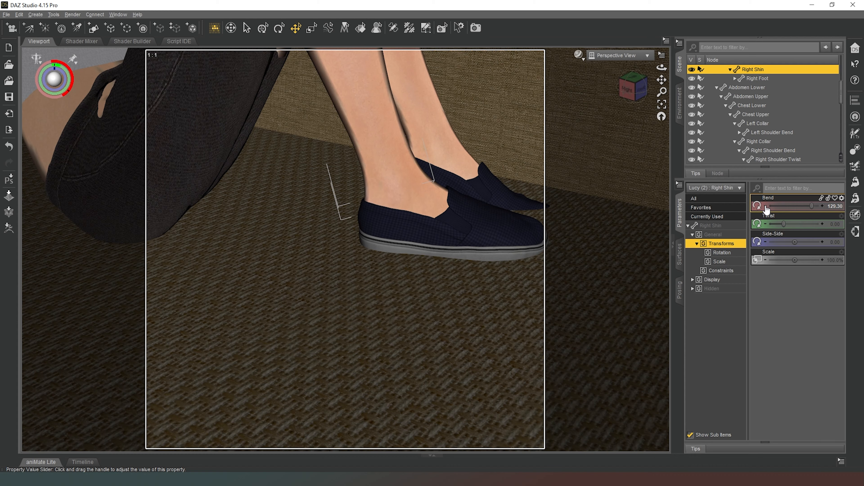
click(765, 207)
click(765, 206)
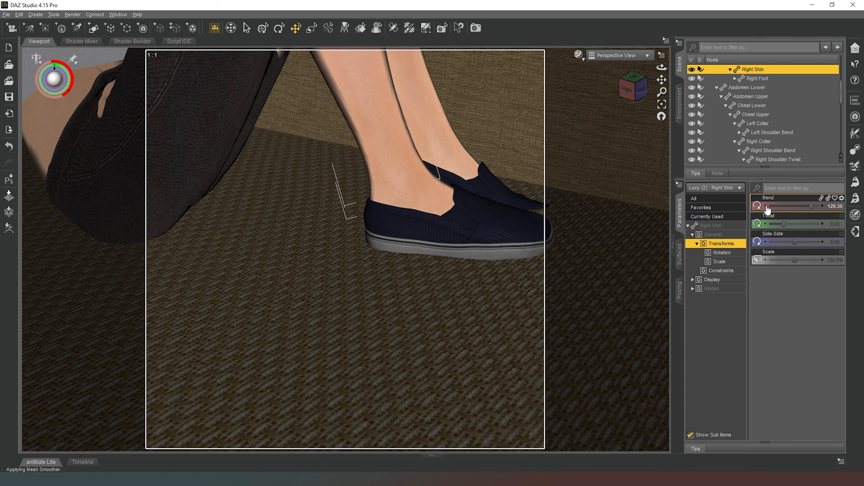
- Fine-tune the Right Foot's Bend to 24.14 to level the shoe's sole with the floor
click(430, 213)
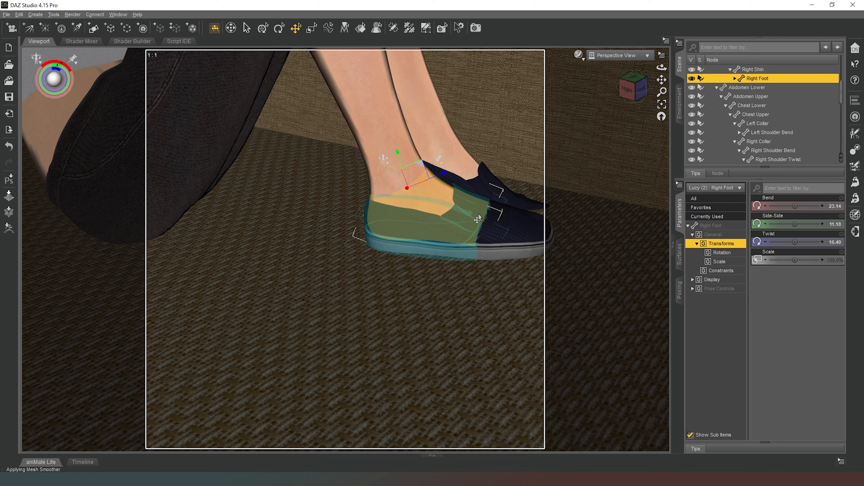
click(823, 206)
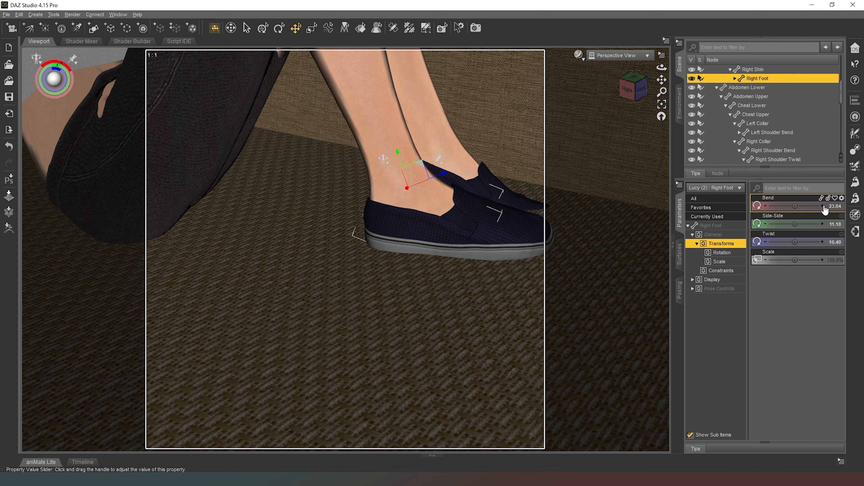
click(823, 206)
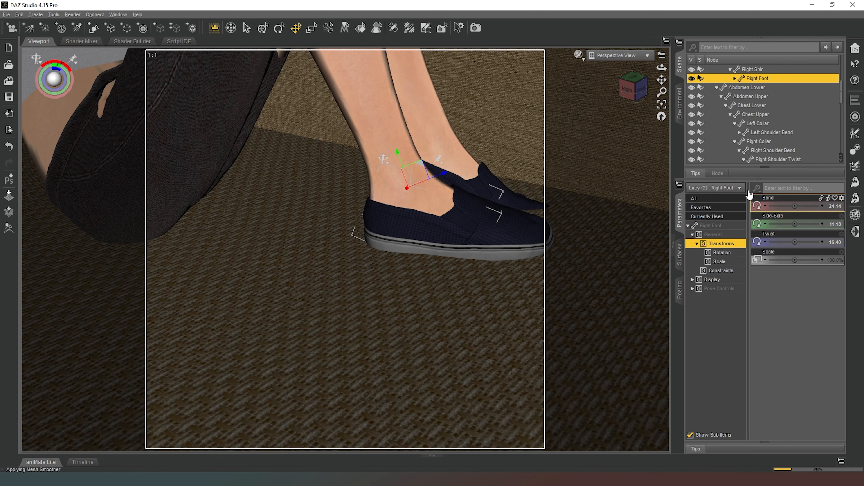
- Set the Bend of the Left Foot to 31.94 to raise its toe out of the floor
click(642, 96)
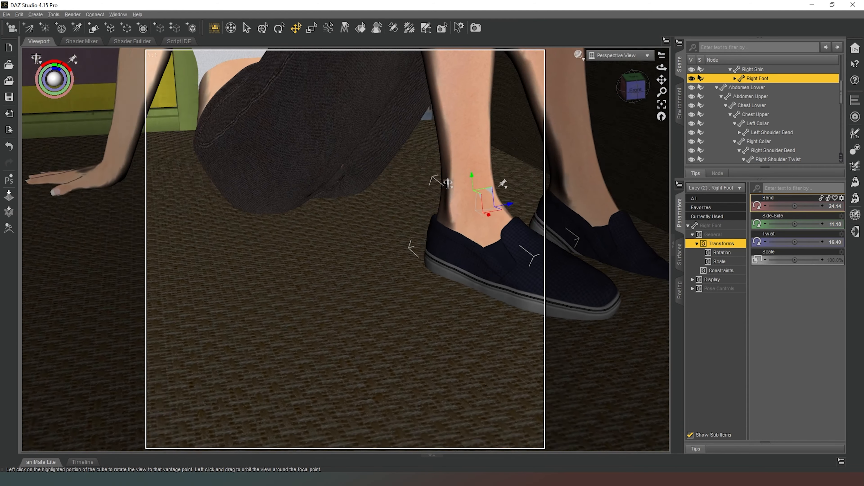
drag(662, 81, 568, 148)
click(361, 256)
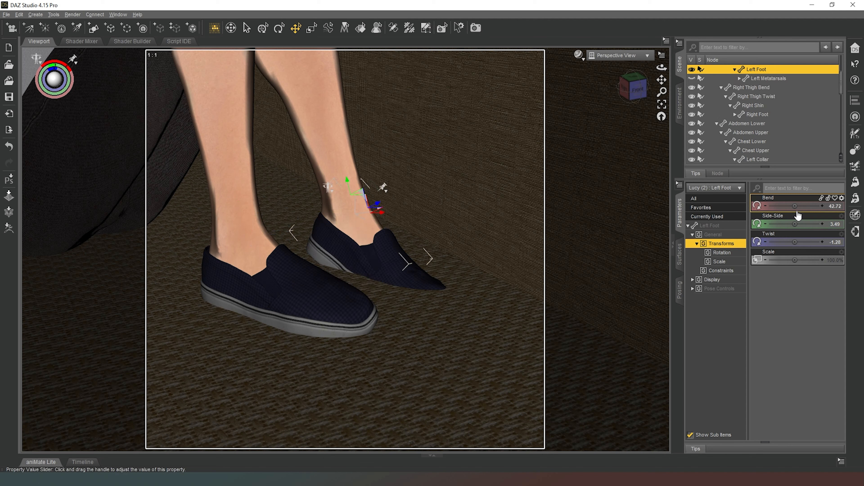
drag(794, 206, 785, 206)
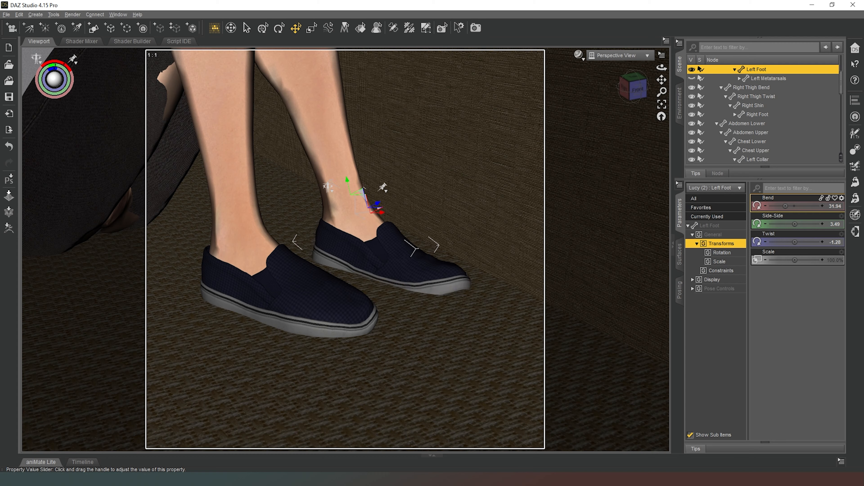
- Set the Bend of the Left Shin to 117.95
click(326, 131)
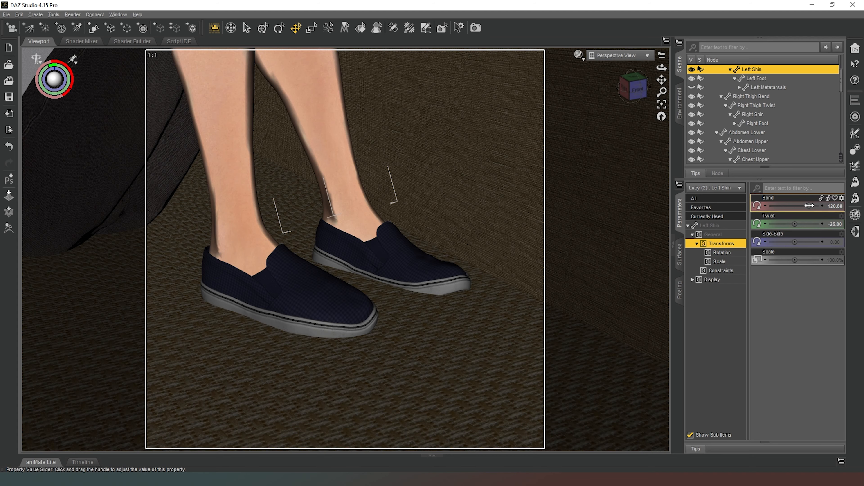
drag(810, 206, 809, 206)
mouse_move(633, 89)
mouse_down()
mouse_move(633, 67)
mouse_move(632, 89)
mouse_up()
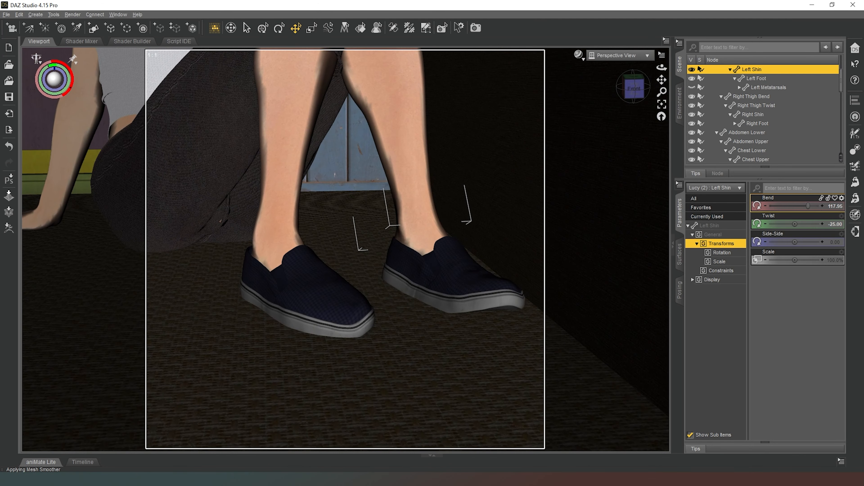
- Set the Left Foot's Side-Side rotation to 4.49 and its Twist to -2.78
click(420, 273)
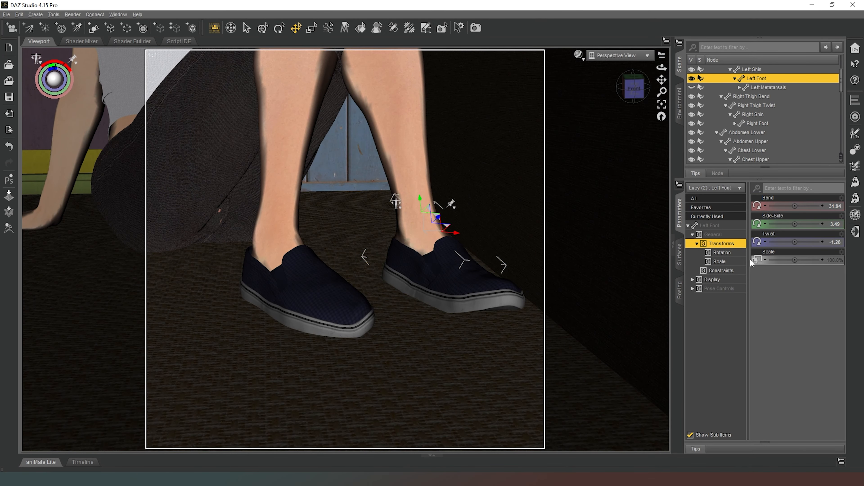
click(823, 224)
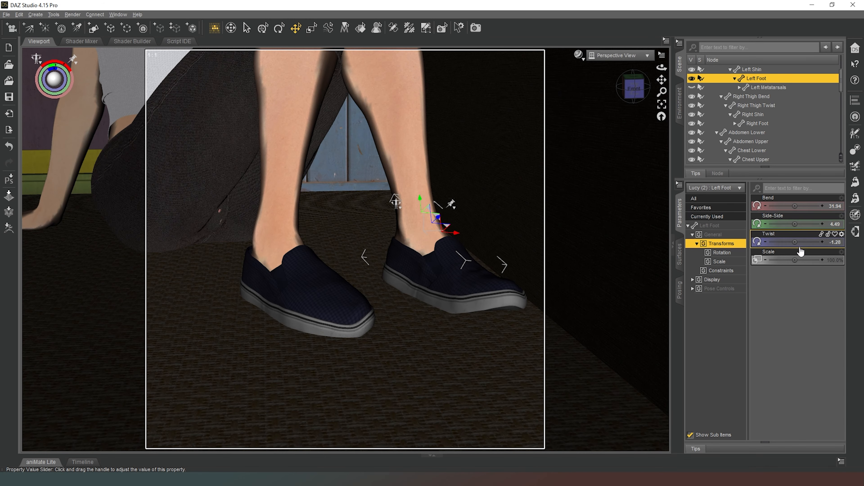
click(768, 246)
click(768, 245)
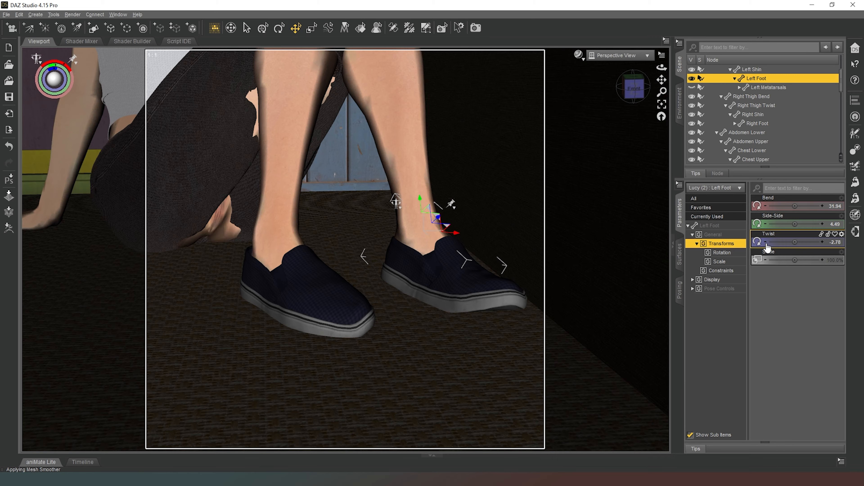
- Examine the female figure's full seated pose in the room, and the male figure's seated pose in the doorway from several angles
scroll(626, 139, down, 5)
middle_drag(631, 108, 662, 105)
drag(634, 89, 645, 98)
middle_drag(621, 116, 611, 119)
scroll(610, 119, down, 2)
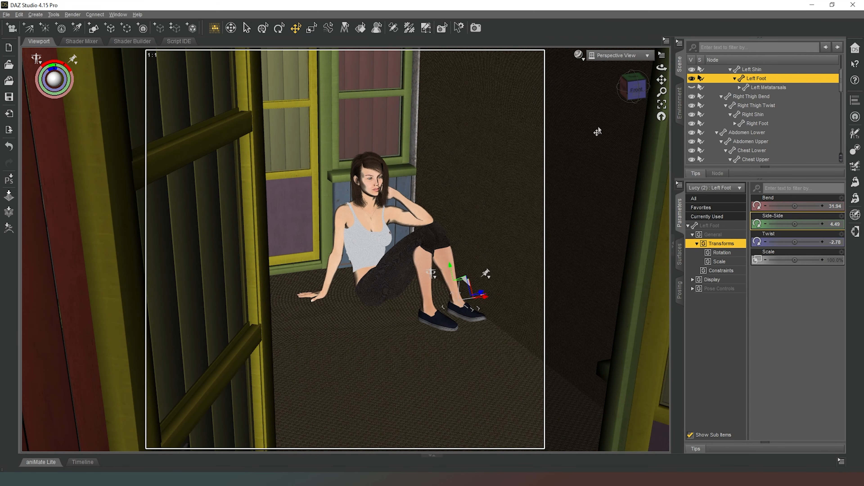
drag(636, 89, 629, 90)
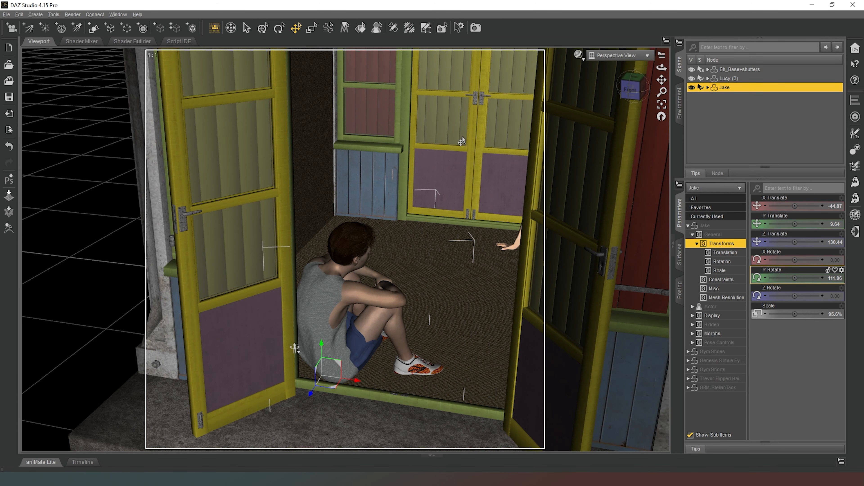
click(630, 90)
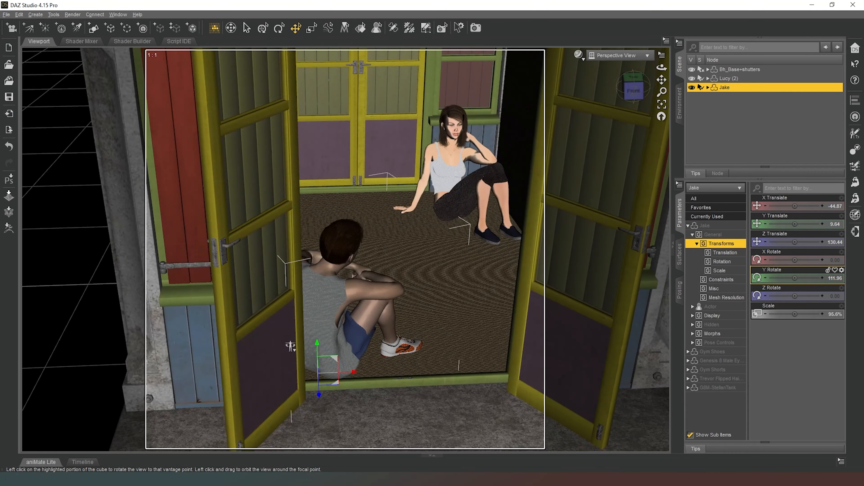
mouse_move(631, 89)
mouse_down()
mouse_move(575, 81)
mouse_move(621, 95)
mouse_move(636, 89)
mouse_move(618, 96)
mouse_up()
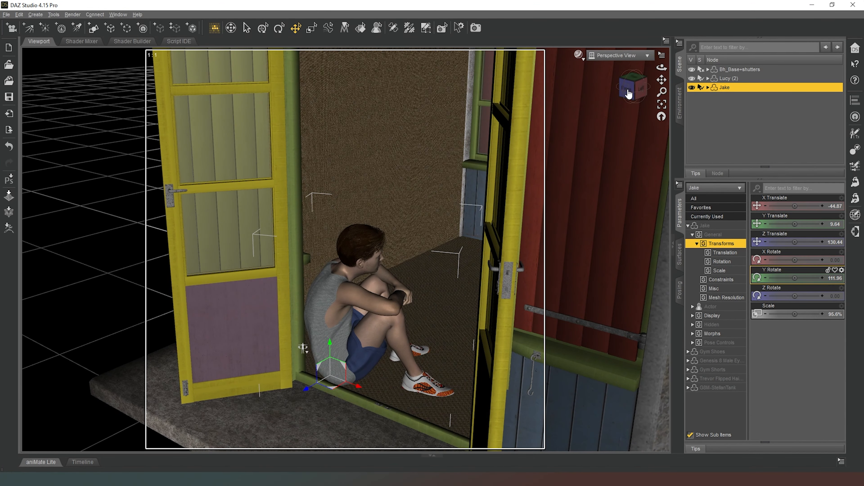
scroll(477, 243, up, 8)
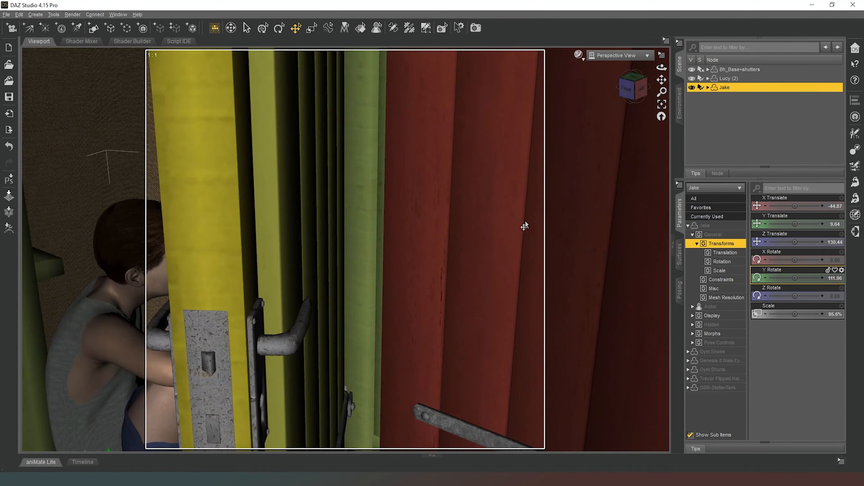
scroll(517, 249, up, 2)
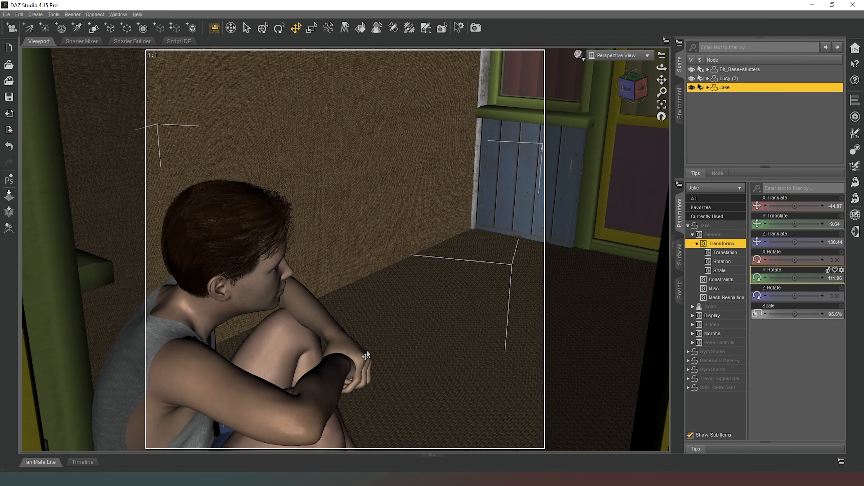
drag(633, 87, 605, 69)
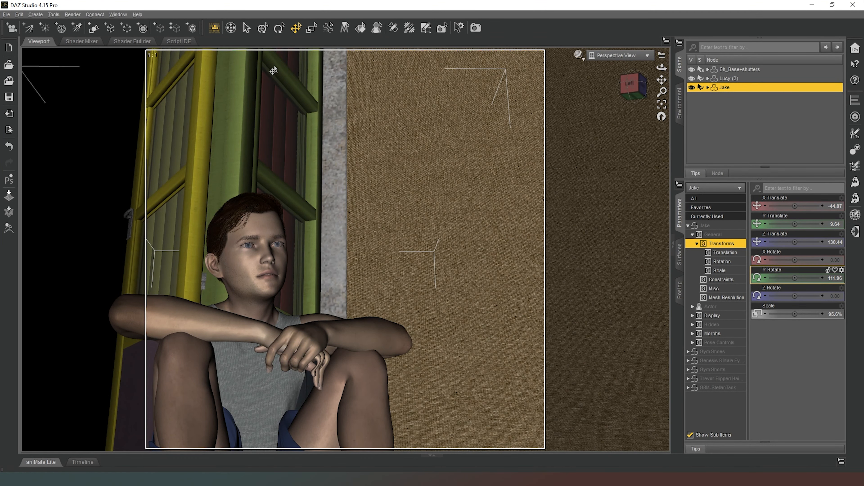
- Adjust the seated male figure's rigging to its shape for all listed bones and face groups, including center points and end points but not orientation
click(18, 15)
mouse_move(47, 94)
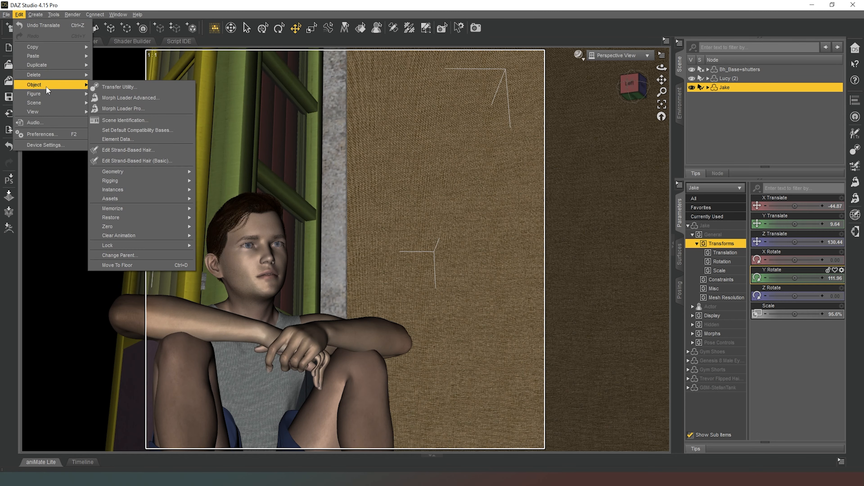
mouse_move(170, 185)
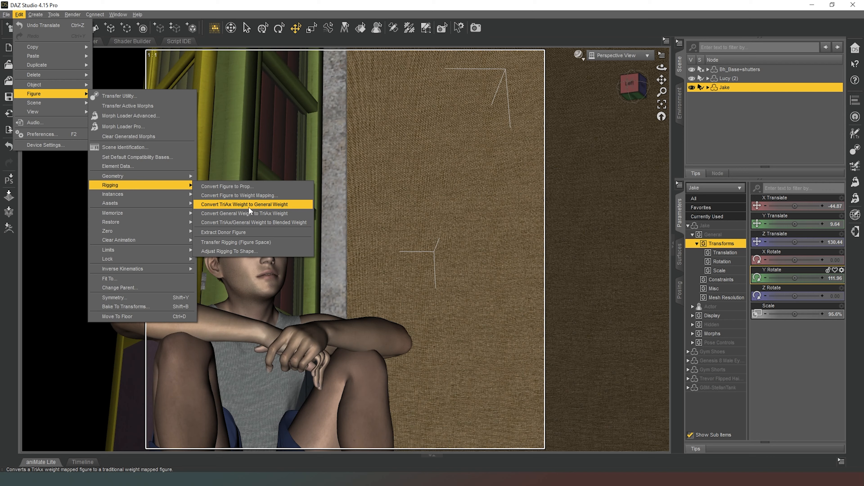
click(229, 251)
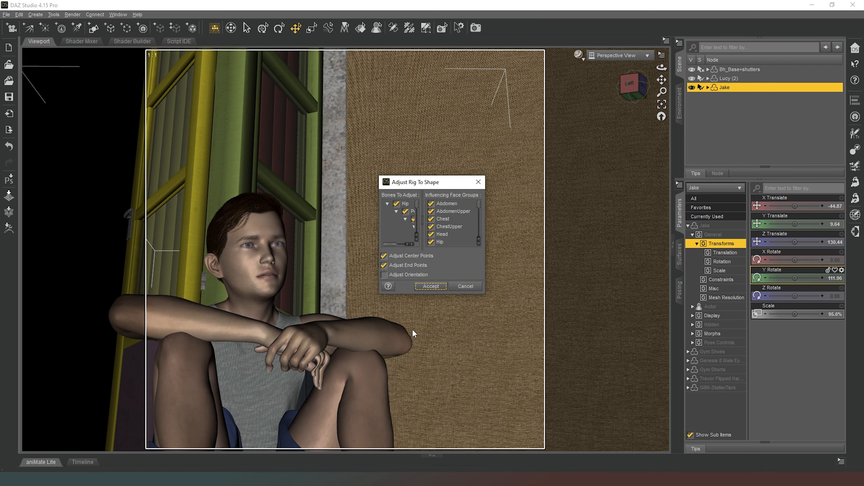
click(437, 286)
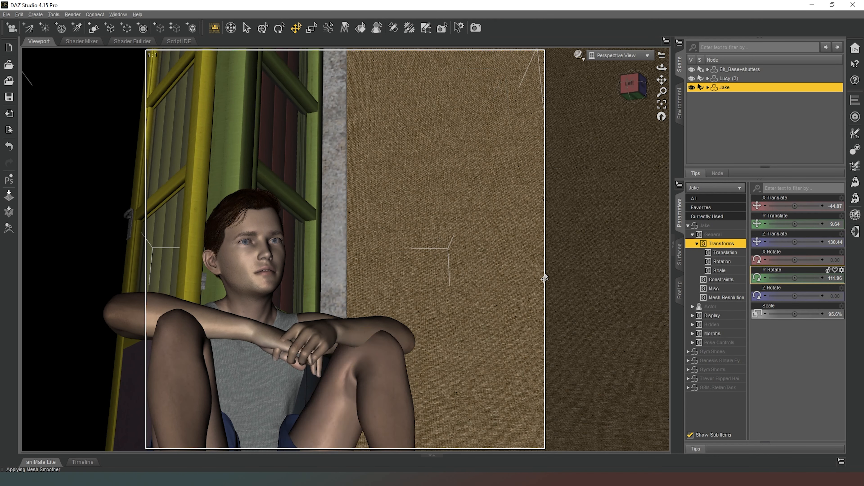
drag(640, 94, 673, 48)
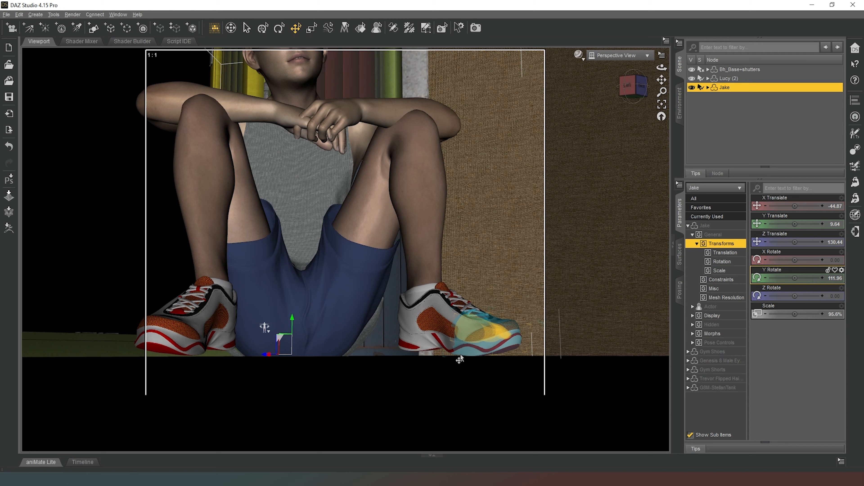
- Lower the male figure to a Y Translate of 8.68 and set the Right Foot's Side-Side to 2.81 and Twist to -21.13
drag(795, 221, 788, 220)
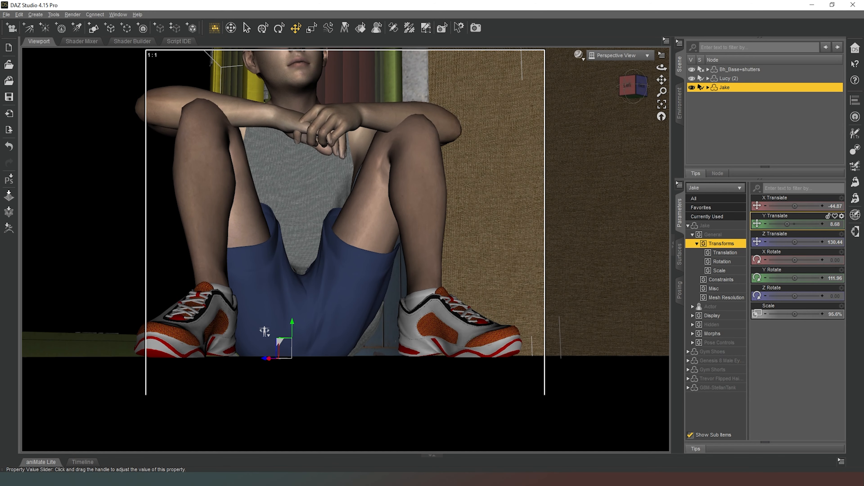
click(216, 326)
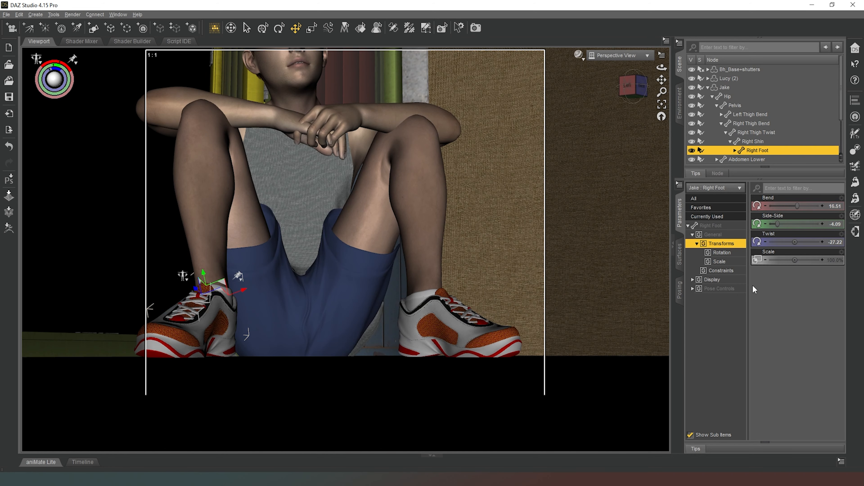
drag(777, 224, 803, 242)
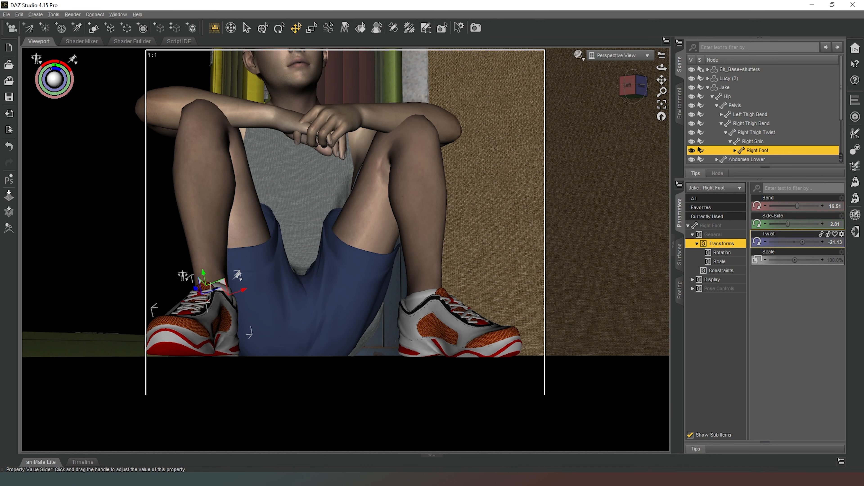
- Set the male figure's Left Foot Twist to 17.85 and its Side-Side rotation to -0.31
click(428, 320)
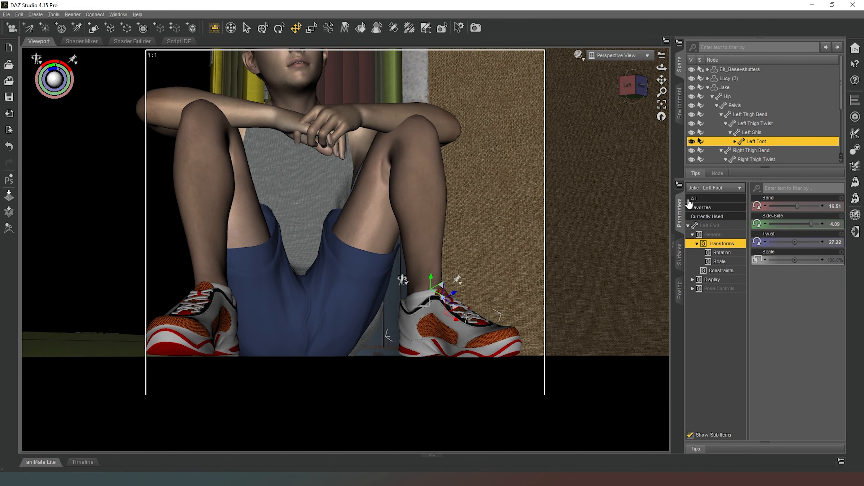
drag(634, 89, 611, 91)
drag(795, 242, 804, 224)
- Lower the whole male figure to a Y Translate of 7.93 to seat it on the floor
drag(637, 87, 650, 89)
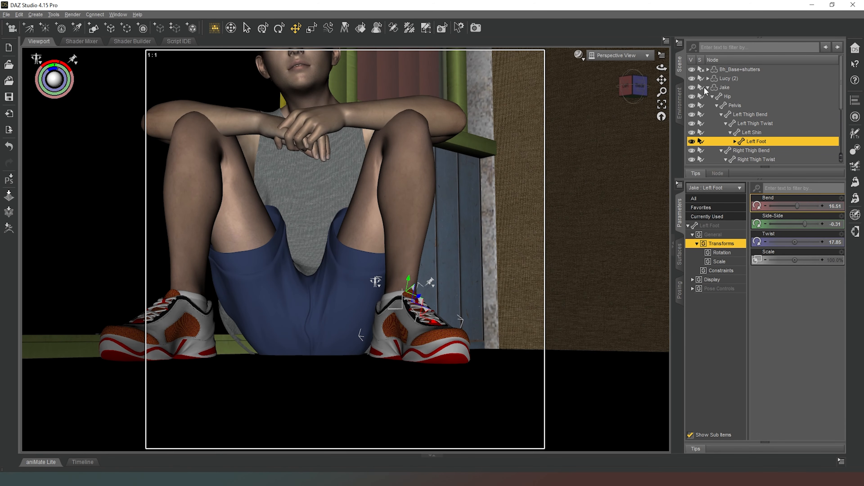
click(726, 88)
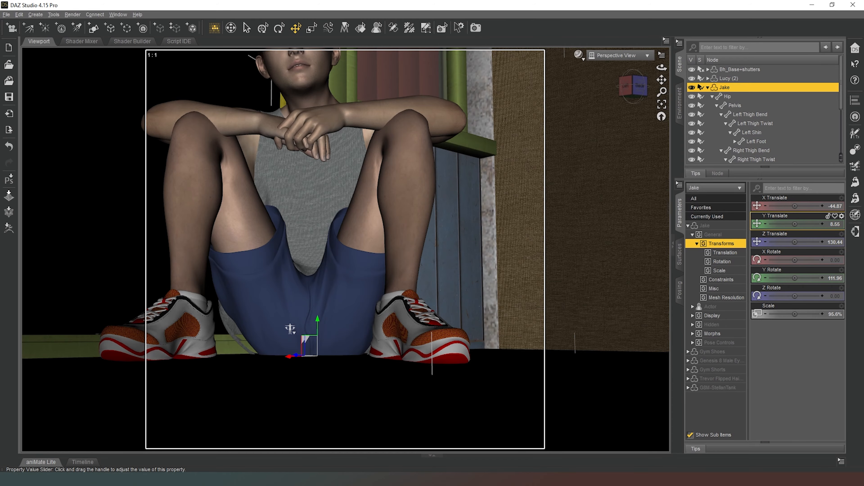
drag(795, 224, 793, 224)
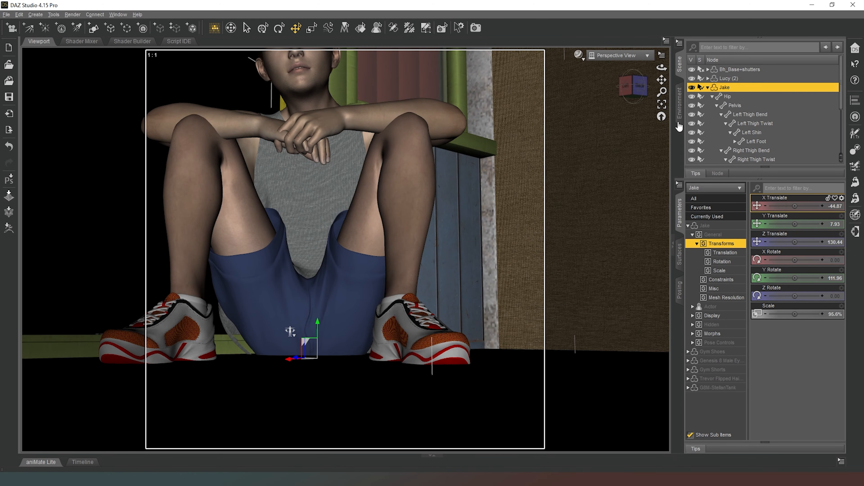
- Set the male figure's Left Shoulder Bend bone to Front-Back -63.12, Bend 37.77 and Twist -9.06
mouse_move(634, 87)
mouse_down()
mouse_move(667, 86)
mouse_move(625, 89)
mouse_up()
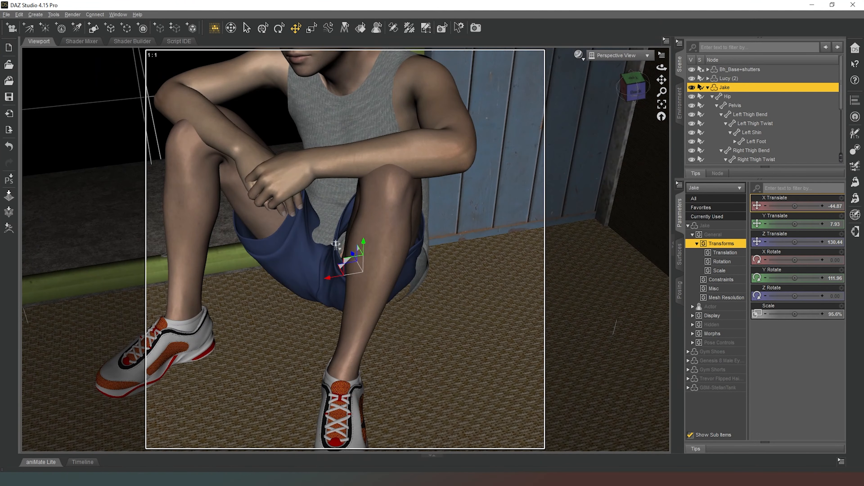
click(440, 109)
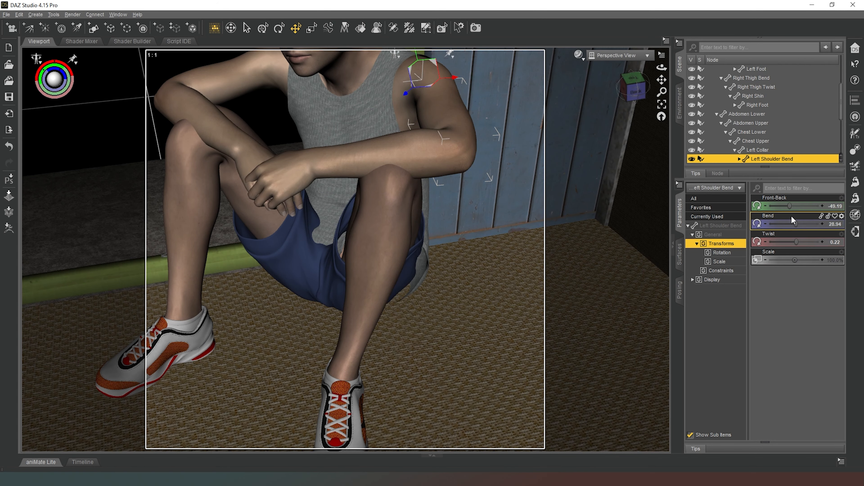
drag(790, 206, 797, 222)
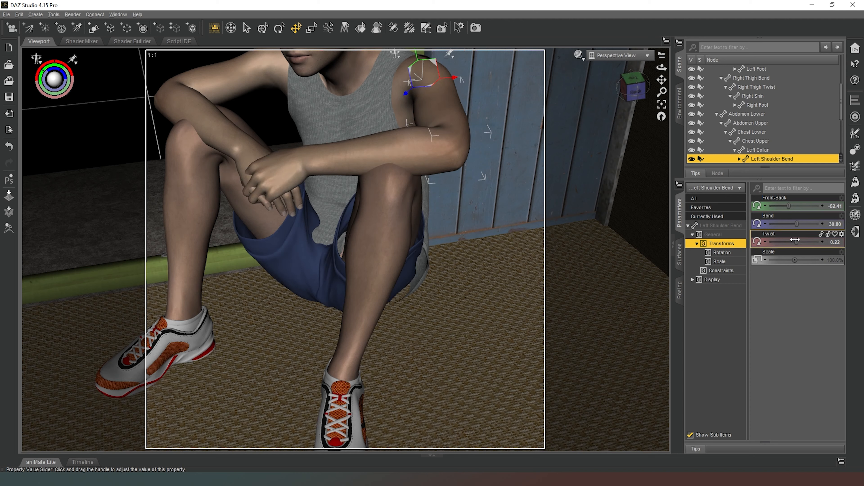
drag(796, 241, 795, 237)
drag(788, 206, 786, 205)
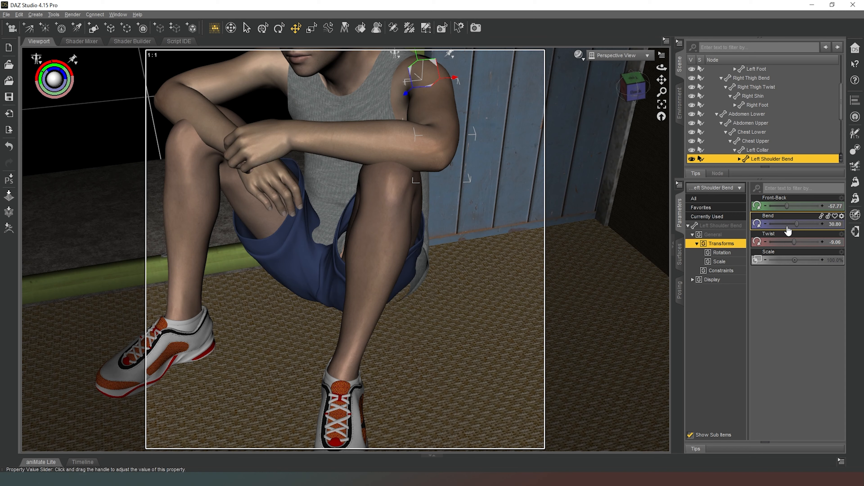
drag(795, 223, 785, 207)
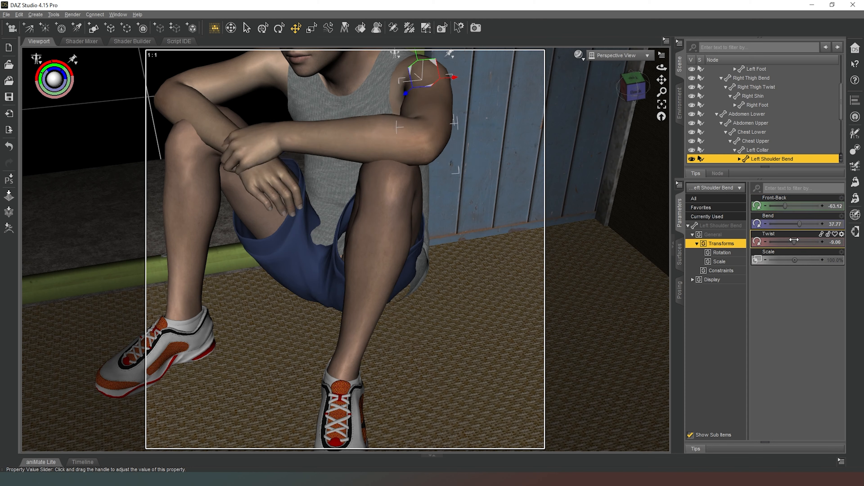
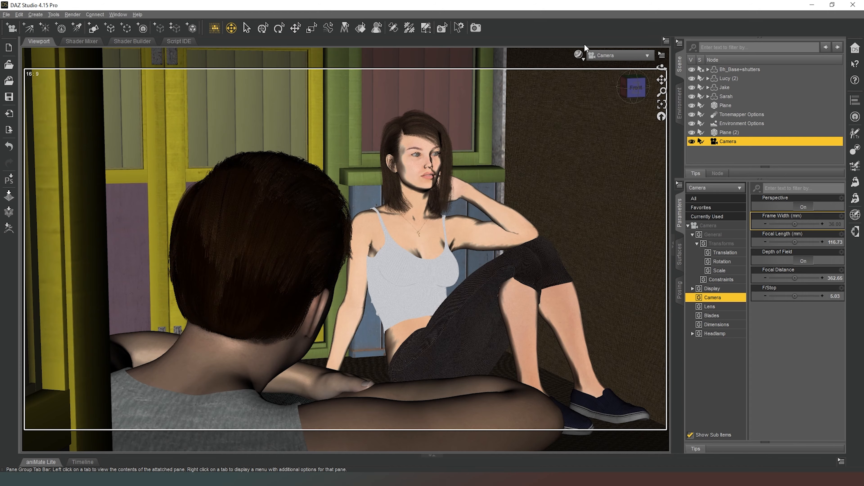
- Check the scene in the Perspective View and return to the Camera view
click(624, 55)
click(628, 65)
drag(634, 88, 565, 96)
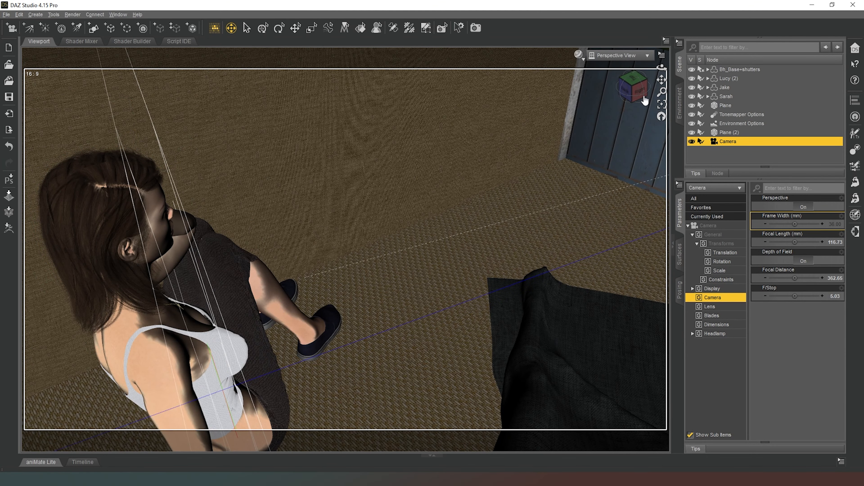
click(633, 55)
click(635, 136)
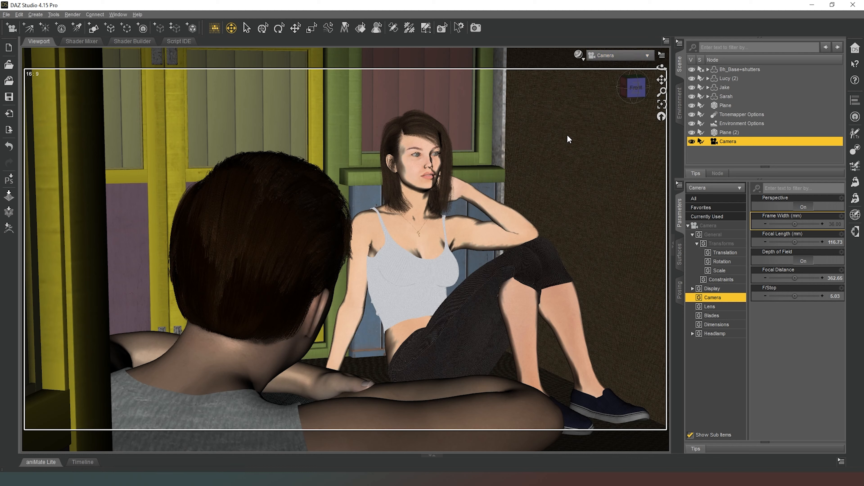
- Hide the second female figure in the scene and switch the Camera view to the NVIDIA Iray draw style
click(579, 54)
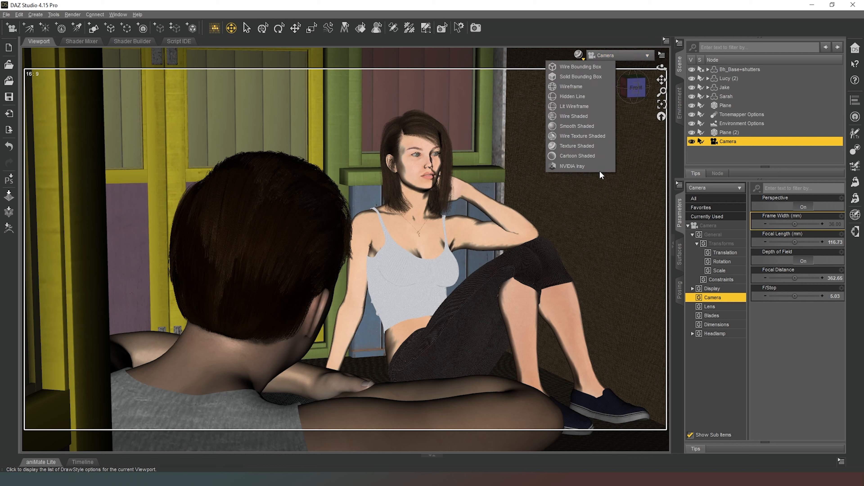
click(605, 139)
click(579, 55)
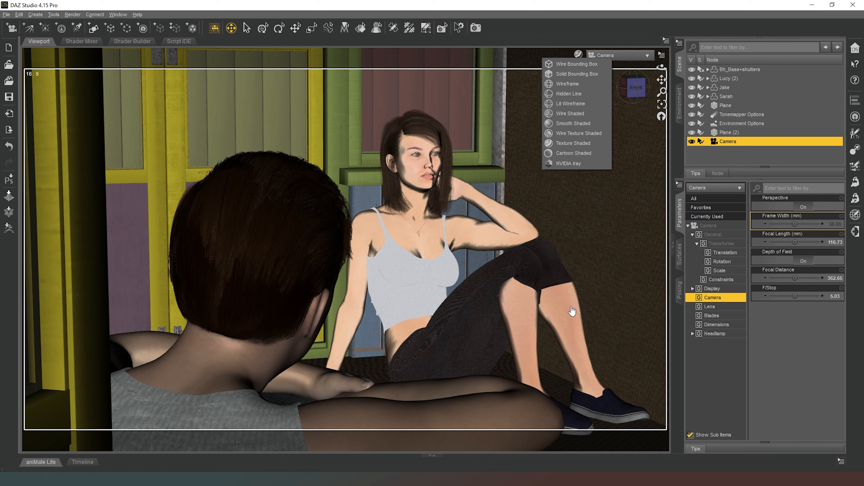
click(693, 97)
click(693, 97)
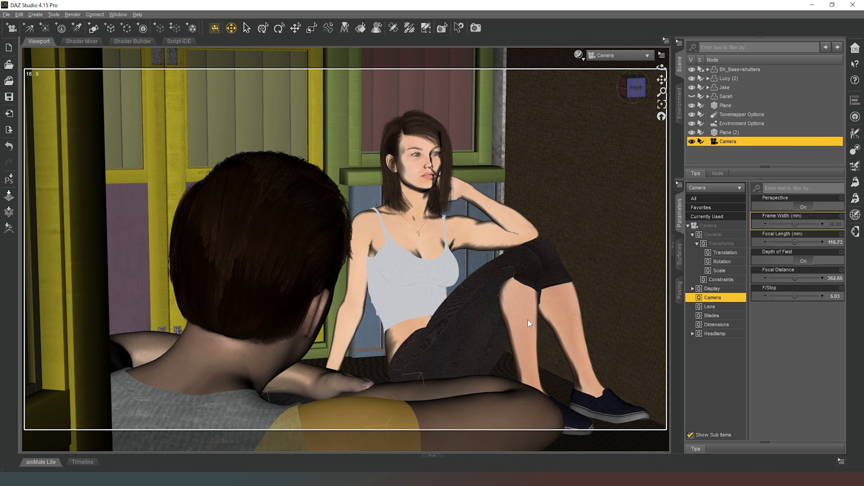
click(585, 60)
click(581, 164)
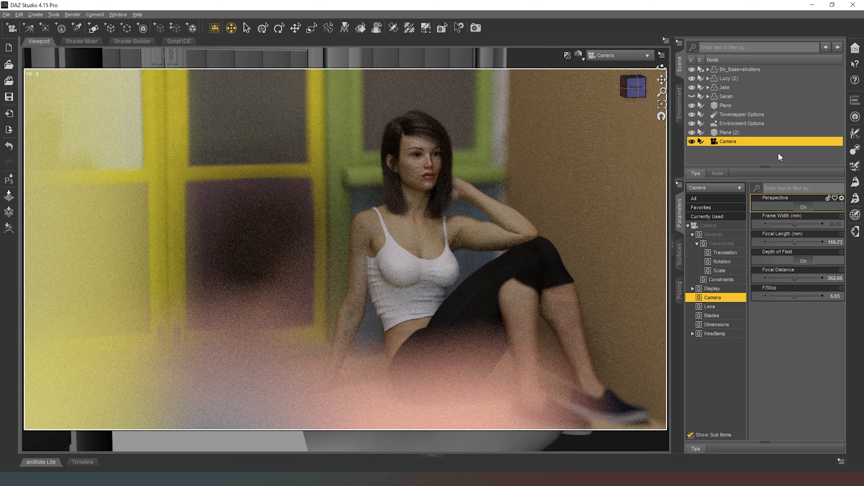
- Set the camera's F/Stop to 8
click(833, 297)
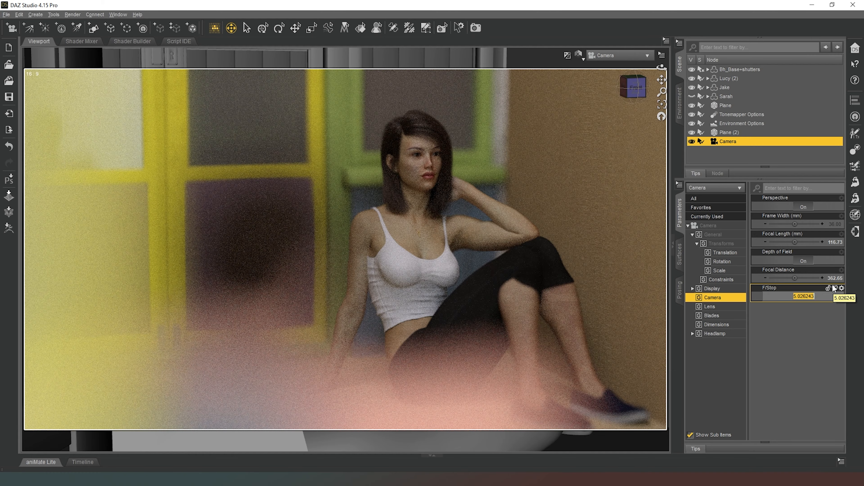
text(8)
key(Return)
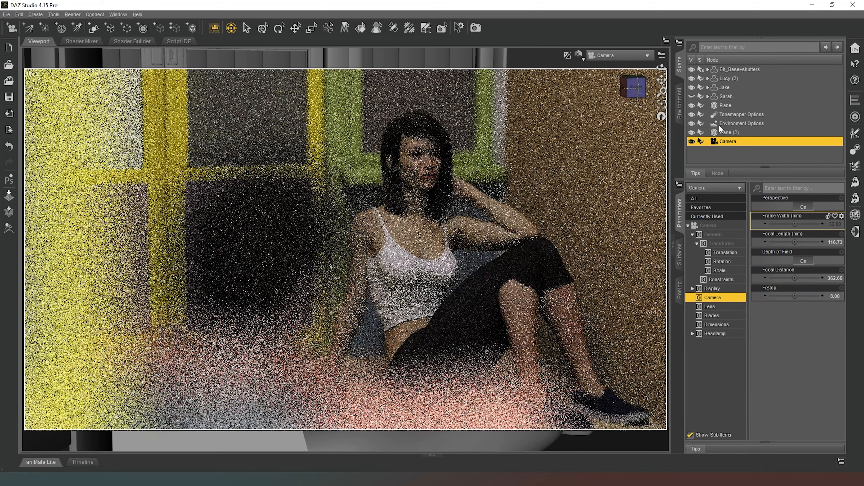
- Set the emission Luminance of Plane (2) to 50 kcd/m^2
click(734, 133)
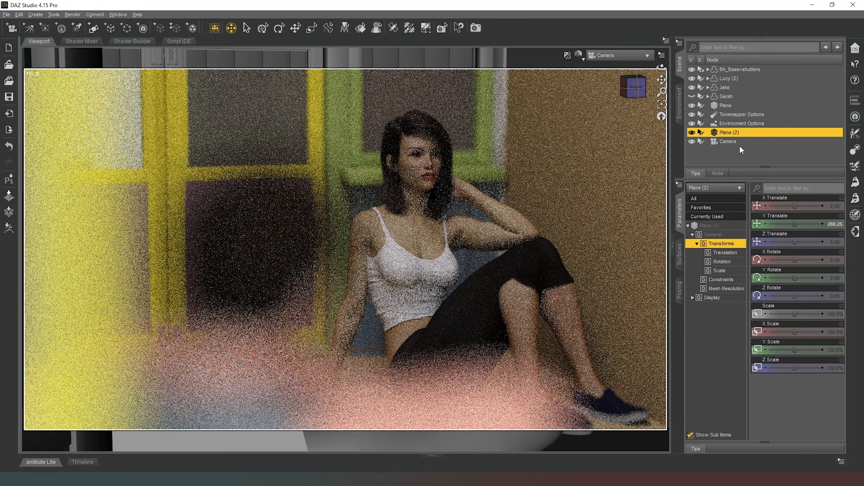
click(682, 264)
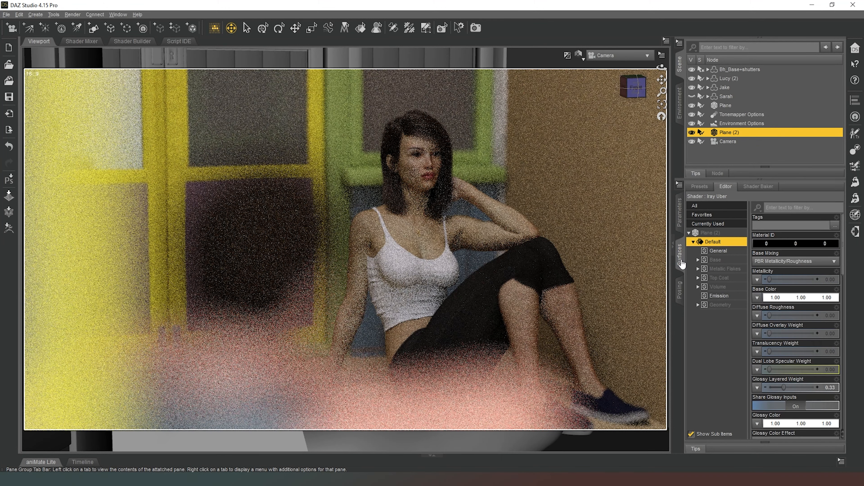
click(721, 296)
click(829, 297)
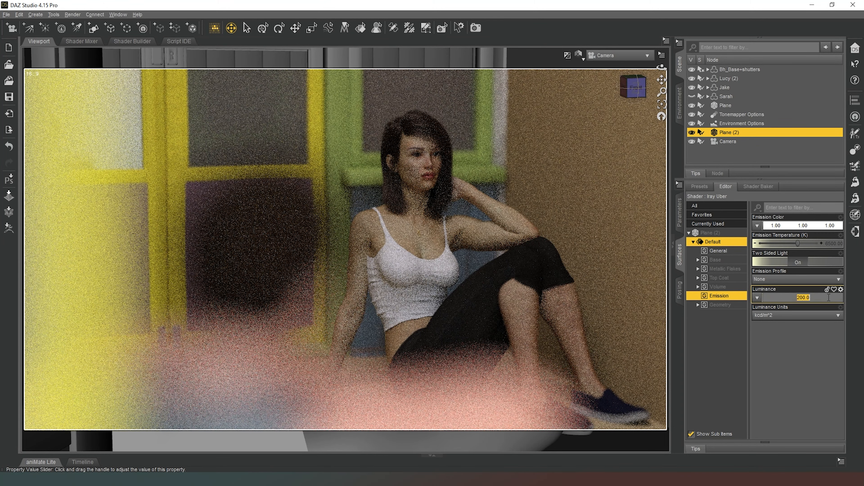
text(50)
key(Return)
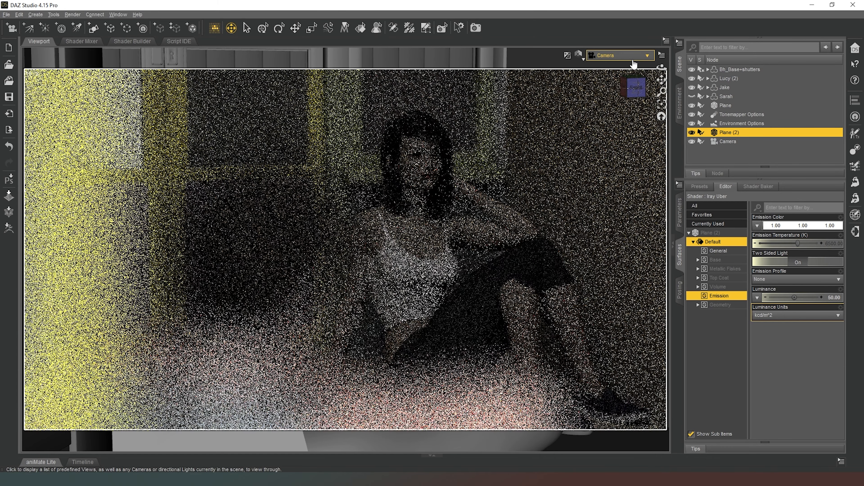
- Switch to the Perspective View and examine the seated female figure and the interior lighting from the front and the sides
click(635, 56)
click(627, 61)
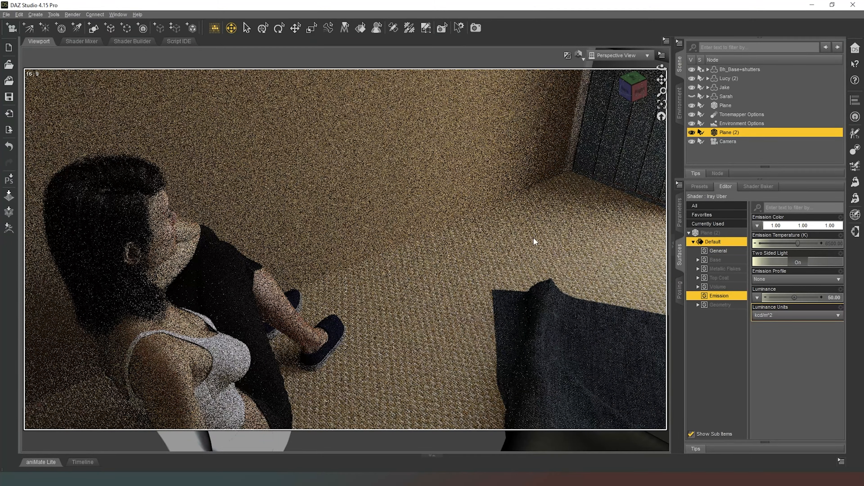
drag(638, 97, 659, 84)
scroll(639, 99, up, 10)
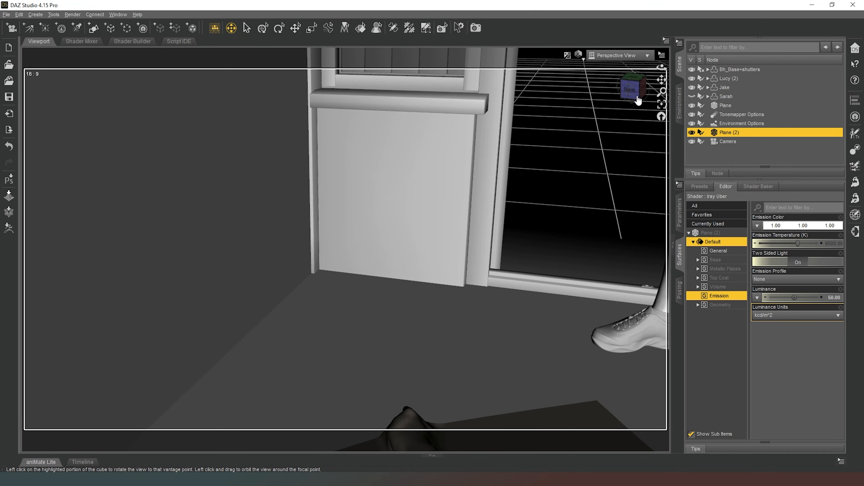
click(637, 102)
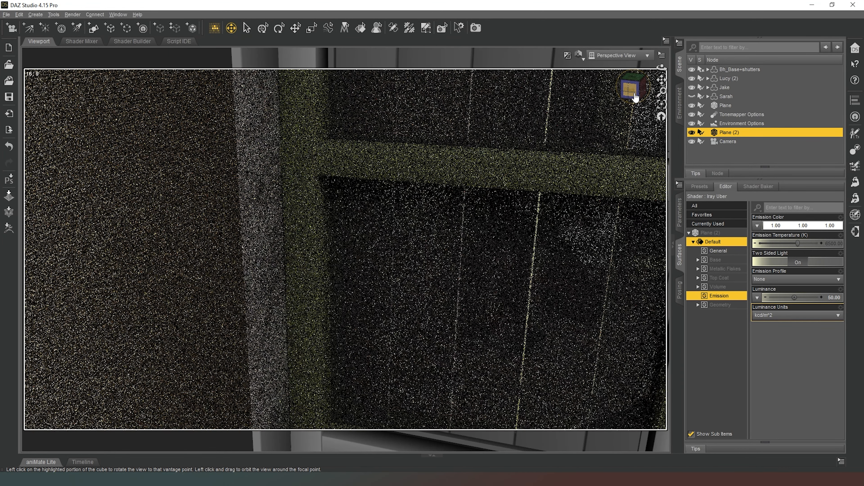
click(635, 99)
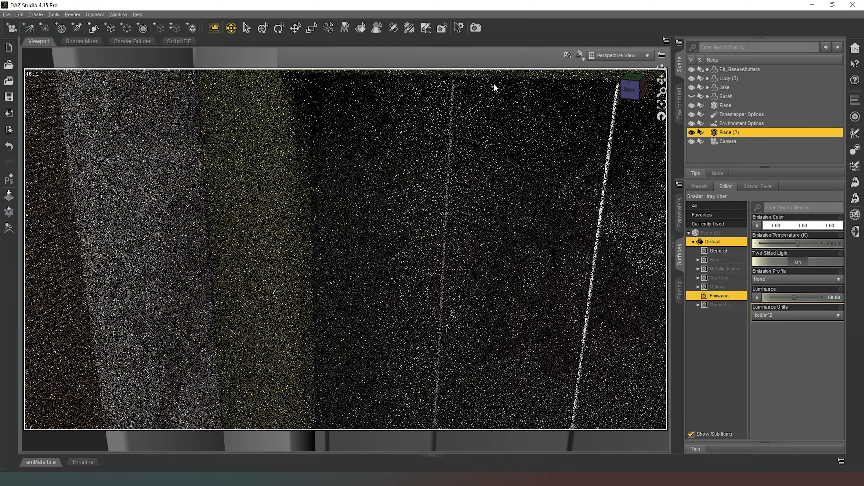
click(226, 30)
mouse_move(262, 100)
mouse_down()
mouse_move(85, 107)
mouse_move(95, 119)
mouse_move(68, 119)
mouse_move(103, 119)
mouse_move(45, 118)
mouse_move(285, 139)
mouse_up()
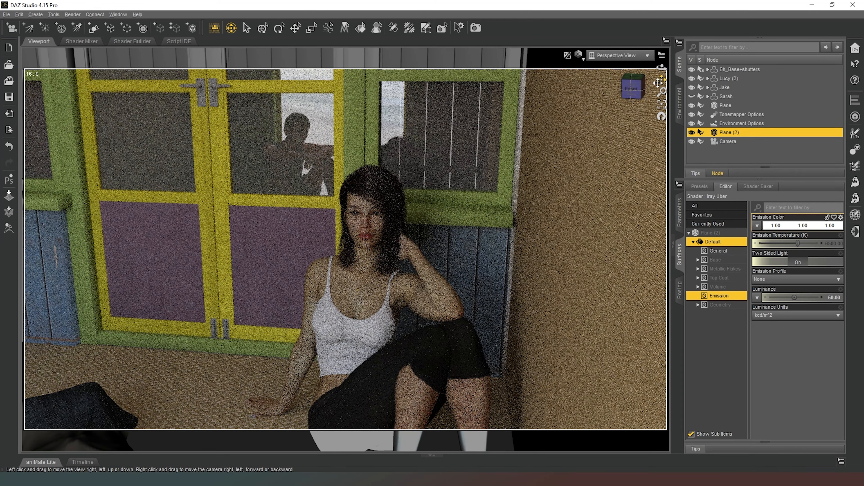
drag(659, 83, 661, 82)
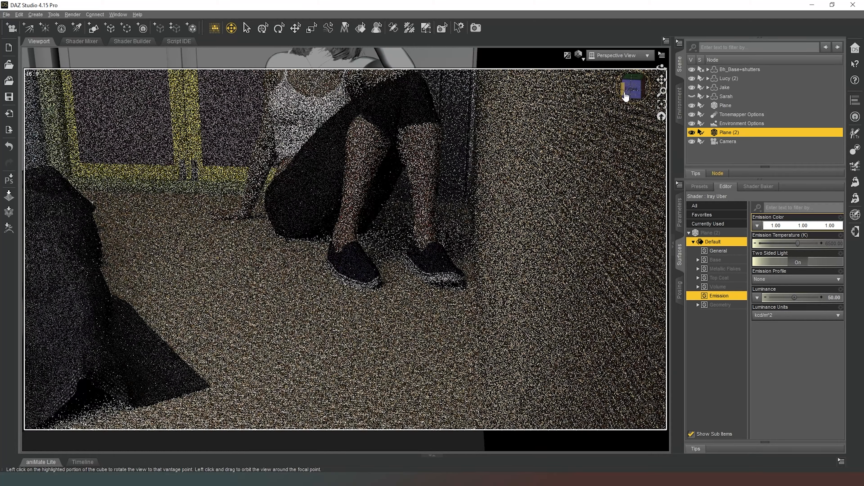
middle_drag(324, 141, 321, 138)
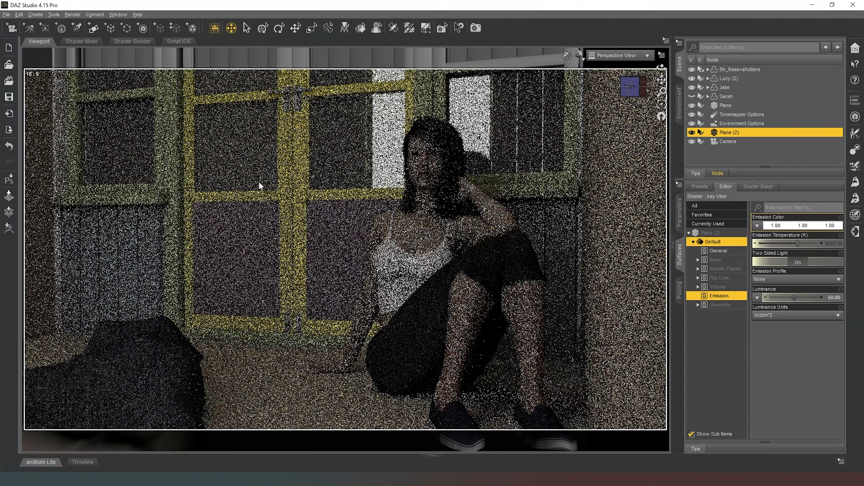
drag(662, 79, 662, 91)
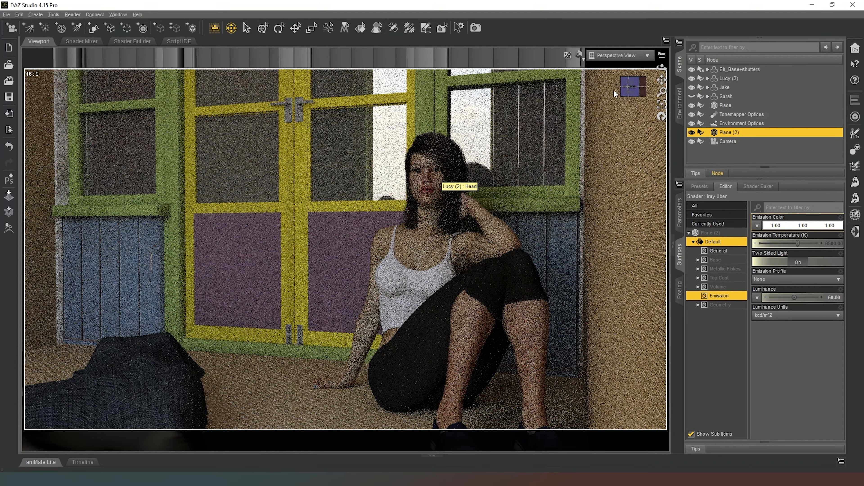
click(629, 87)
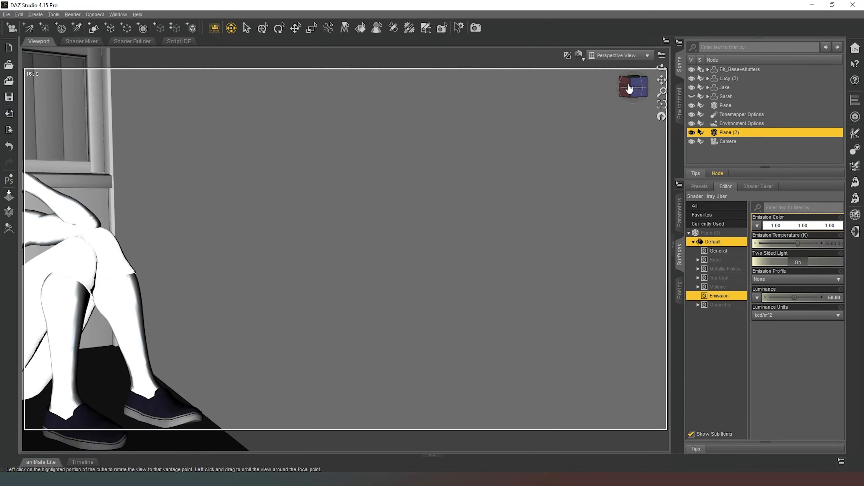
click(637, 87)
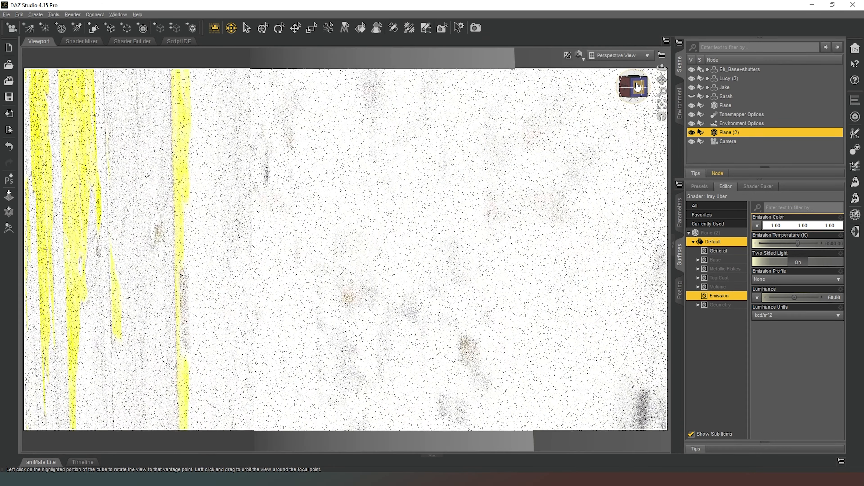
click(638, 87)
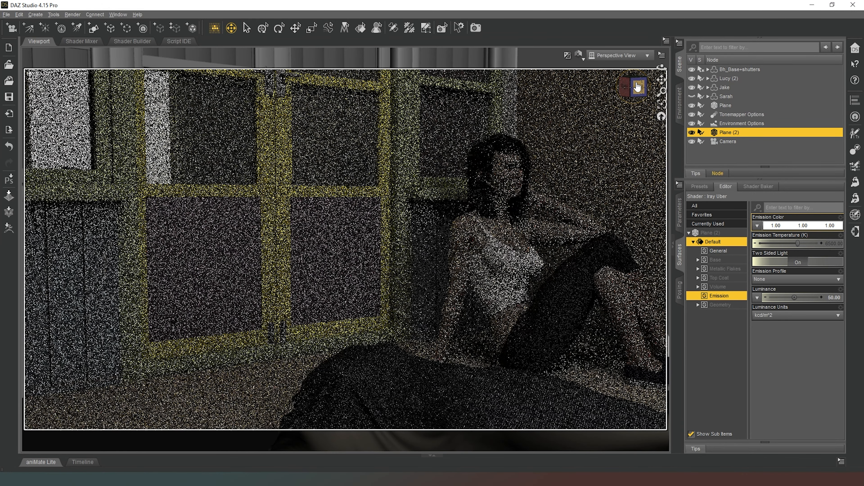
click(637, 86)
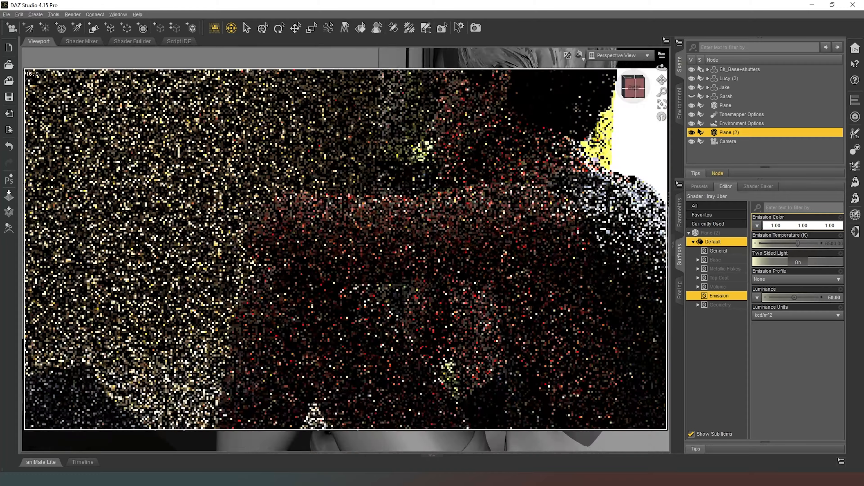
drag(638, 87, 583, 107)
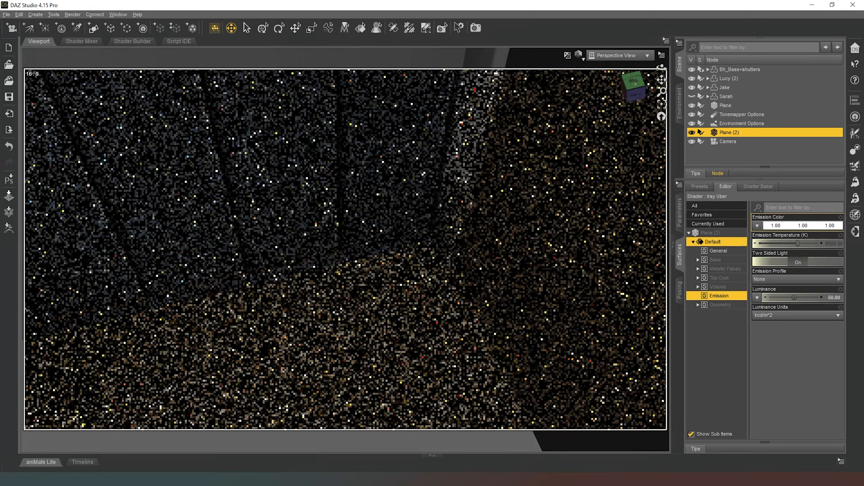
middle_drag(521, 163, 557, 131)
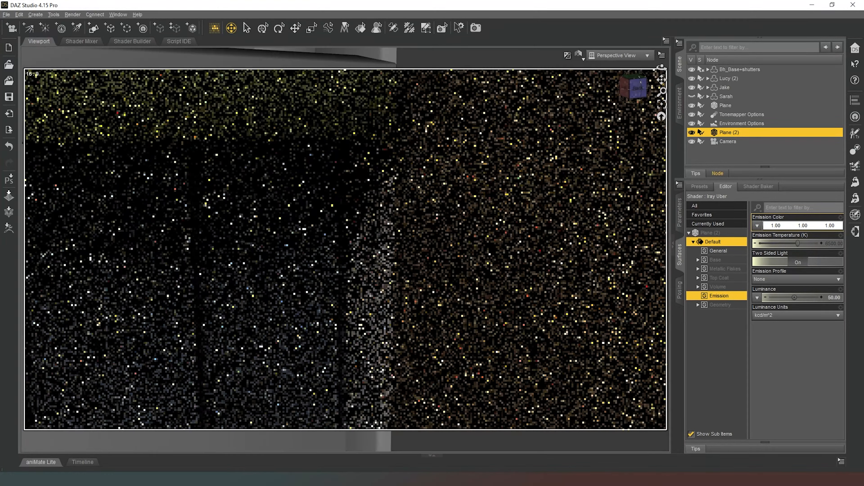
scroll(499, 165, up, 4)
middle_drag(499, 164, 521, 159)
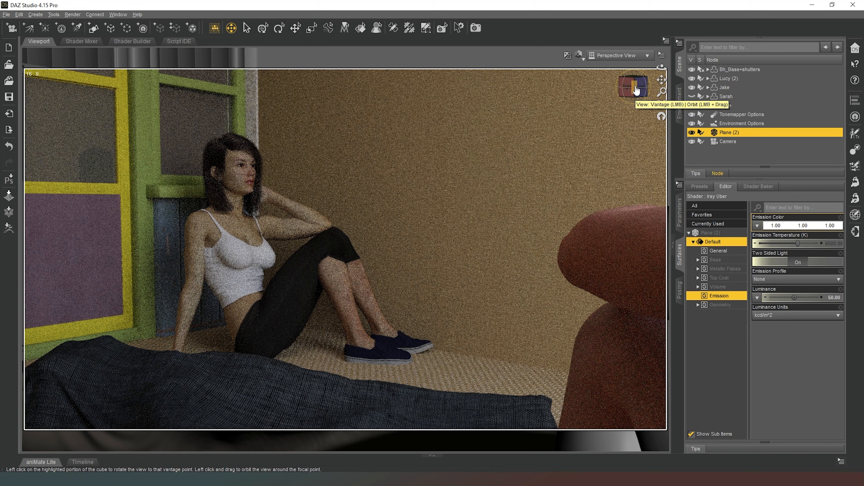
- Return to the Camera view and pull the camera back outside until the hut's open doors and both seated figures are in frame
click(623, 55)
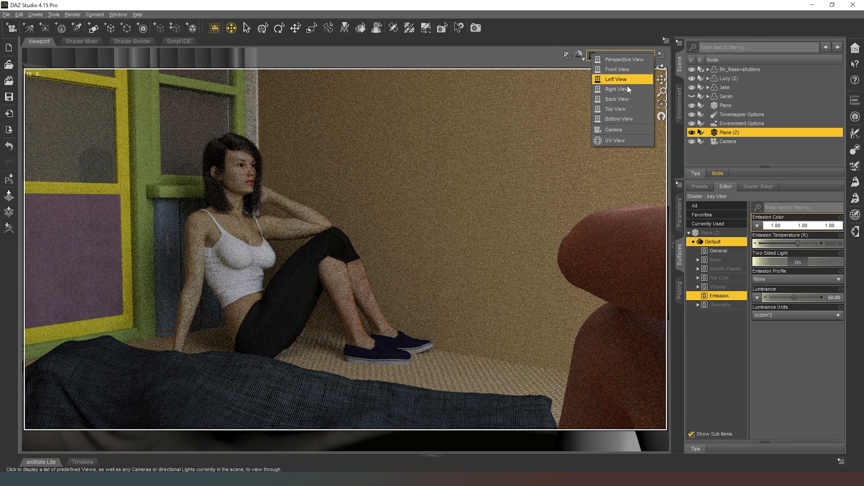
click(625, 133)
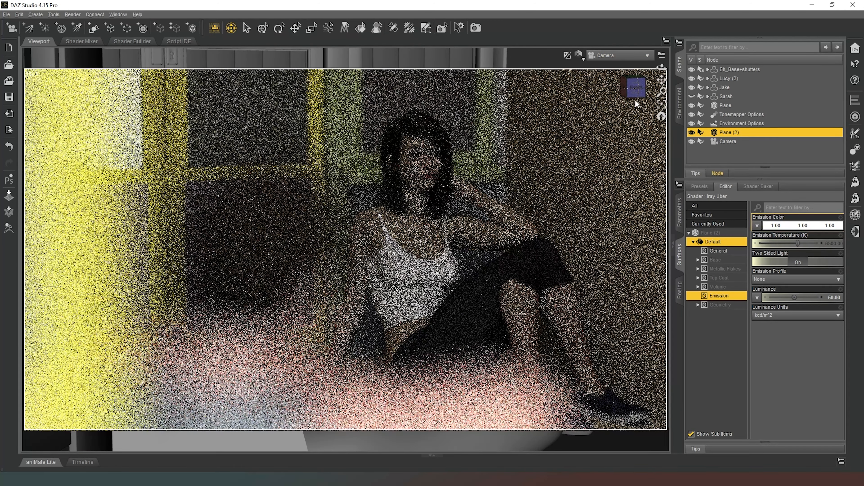
scroll(638, 94, down, 5)
scroll(637, 97, down, 8)
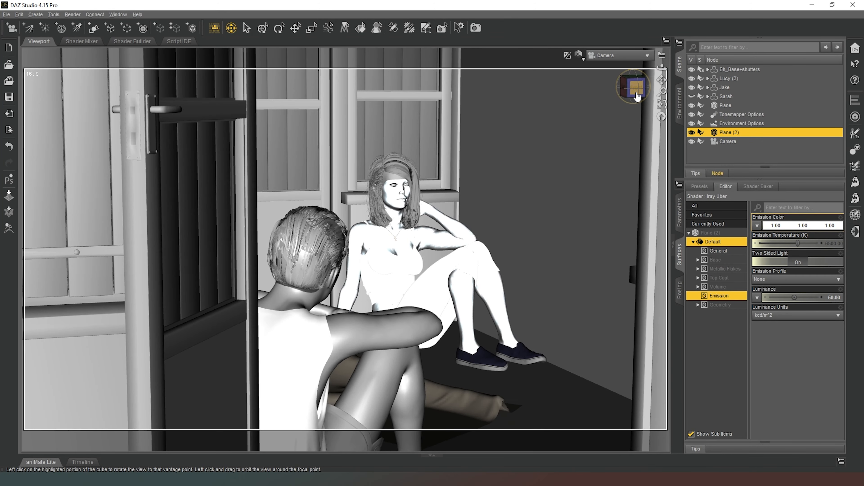
scroll(637, 97, down, 8)
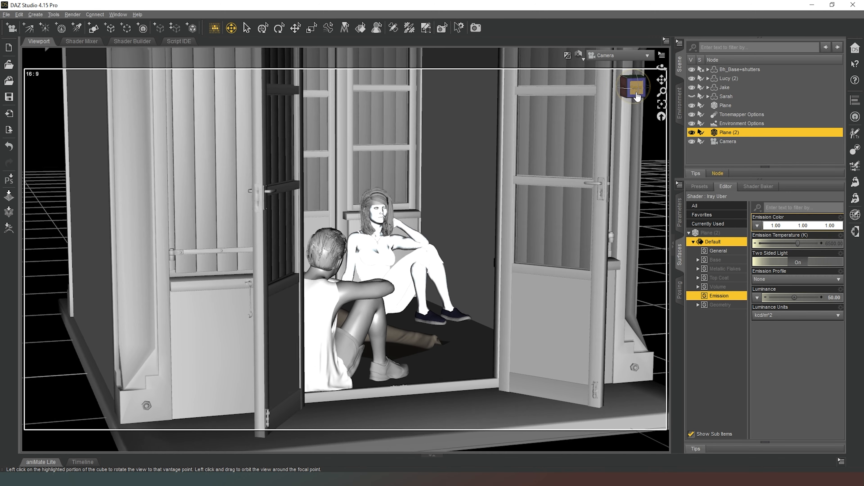
scroll(637, 97, down, 8)
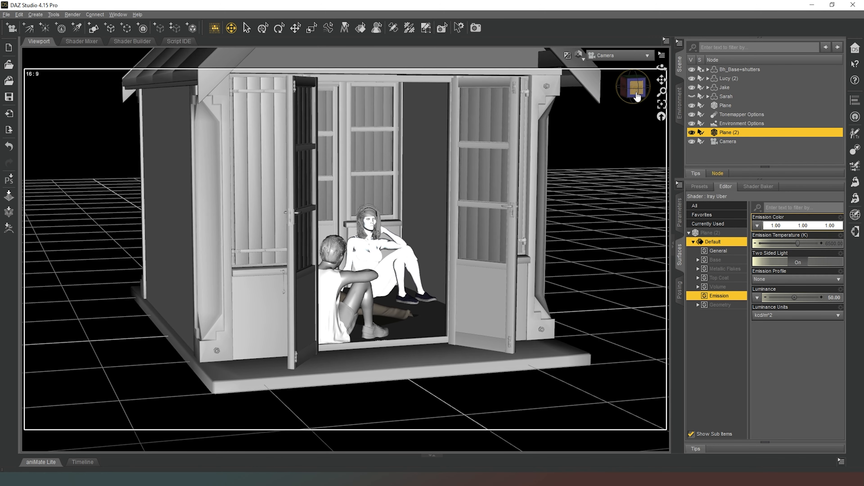
scroll(637, 97, down, 8)
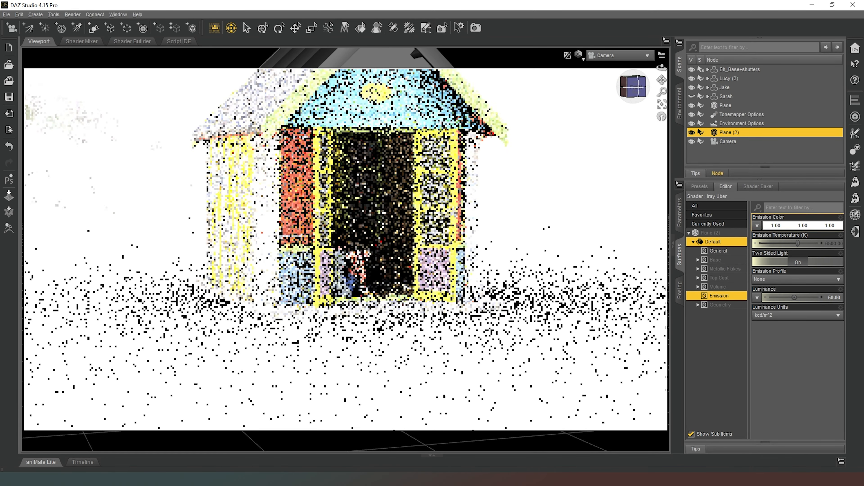
- Set the camera's Focal Length to 604.51 mm and reframe the shot around the seated female figure
click(728, 142)
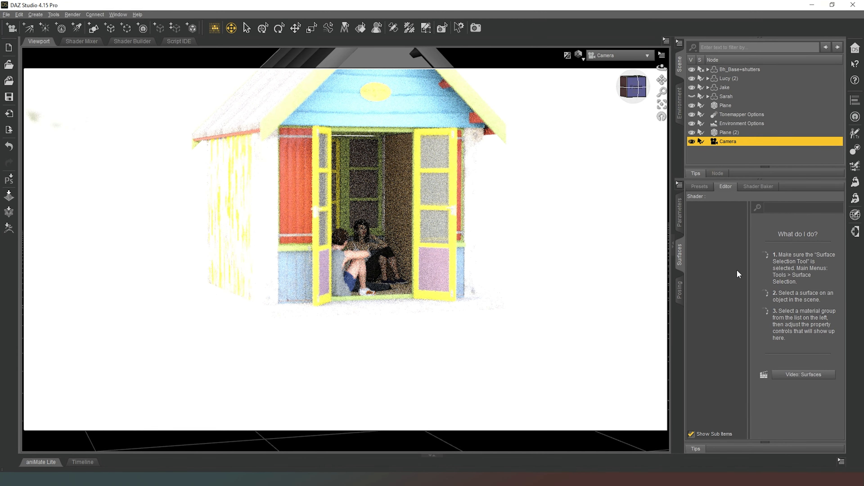
click(681, 218)
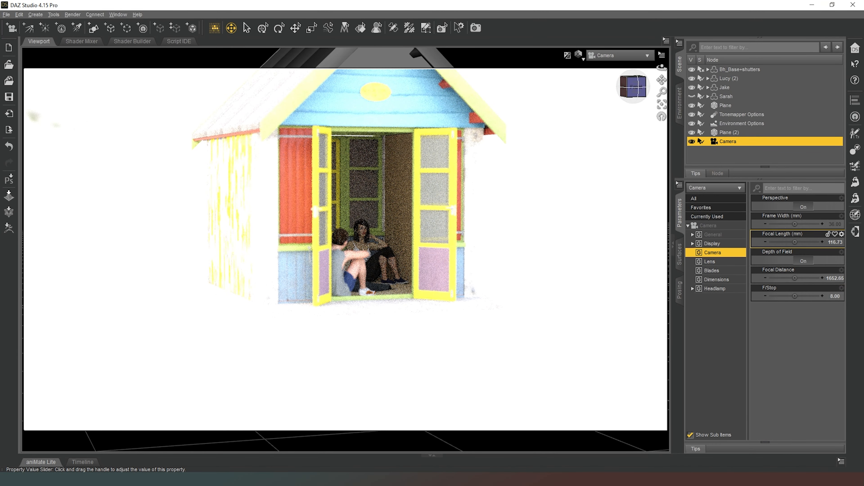
drag(800, 242, 812, 242)
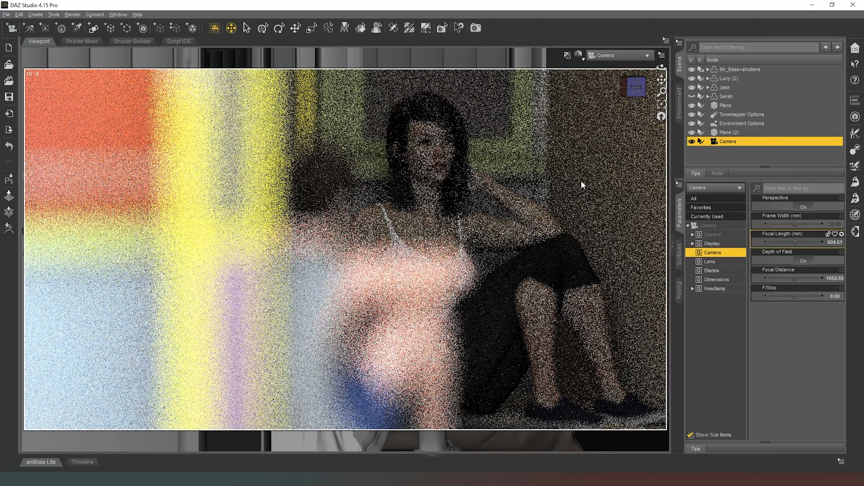
middle_drag(585, 173, 515, 215)
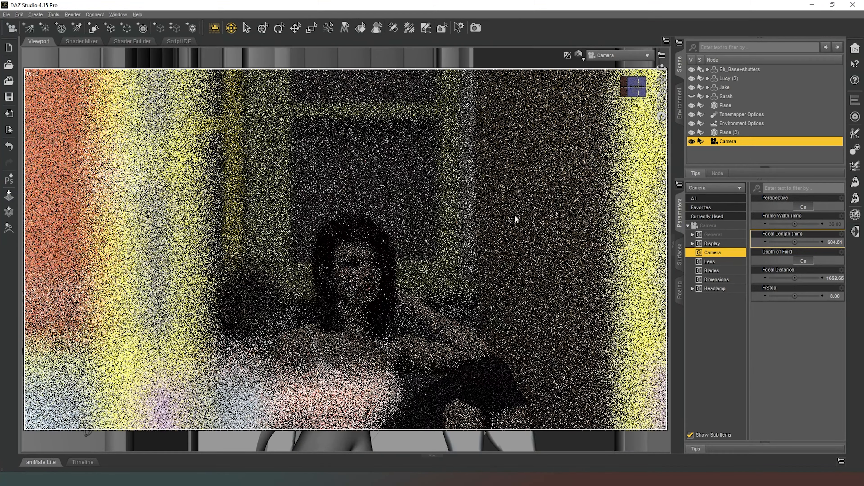